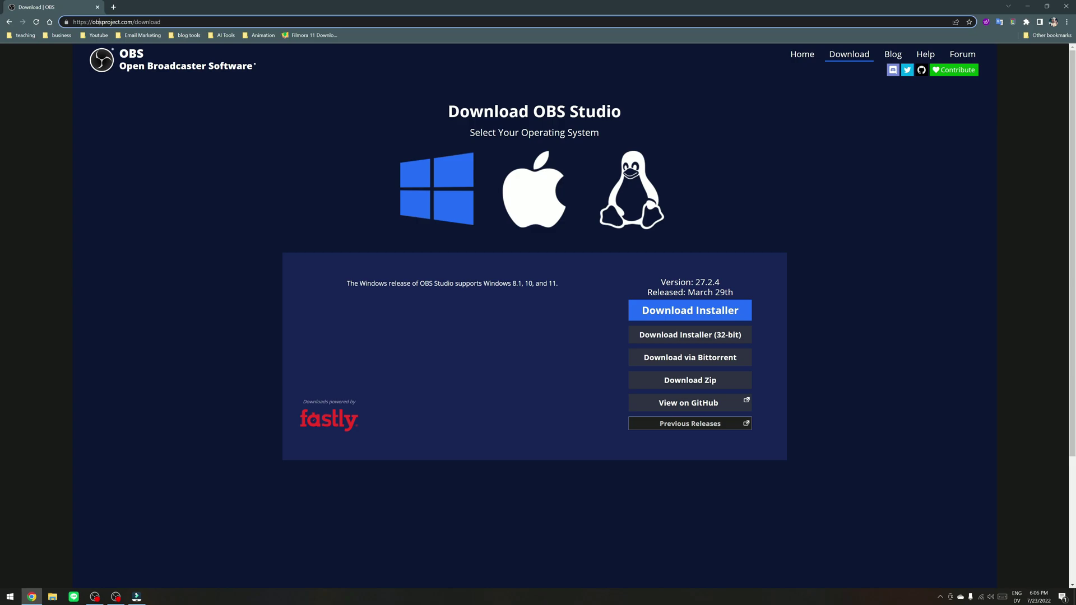
Start the OBS Studio 27.2.4 zip download for Windows and cancel saving the file.
{"action": "left_click", "coordinate": [173, 173]}
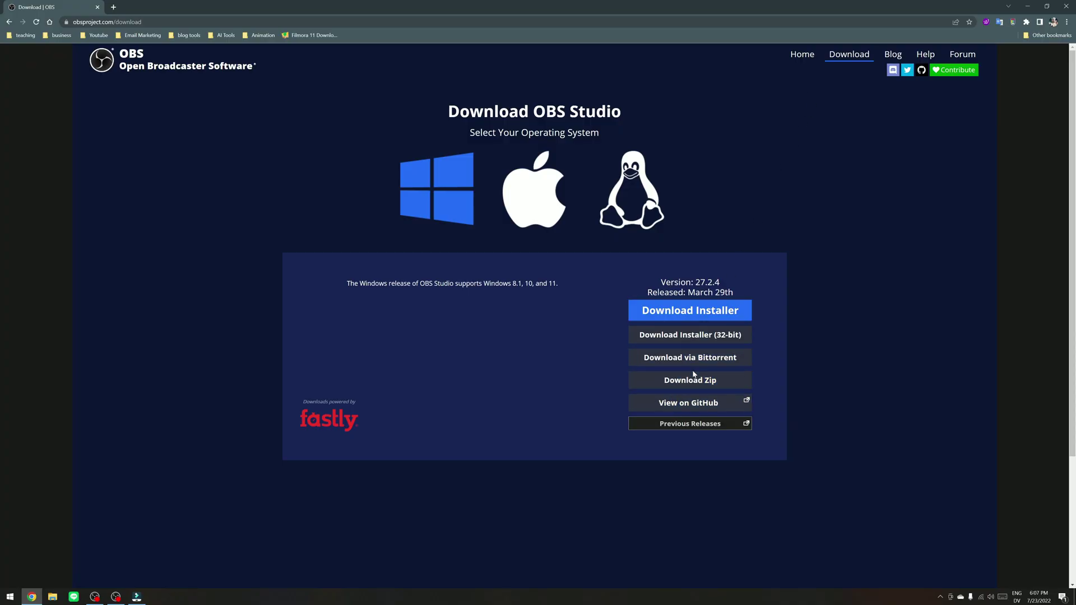
{"action": "left_click", "coordinate": [680, 382]}
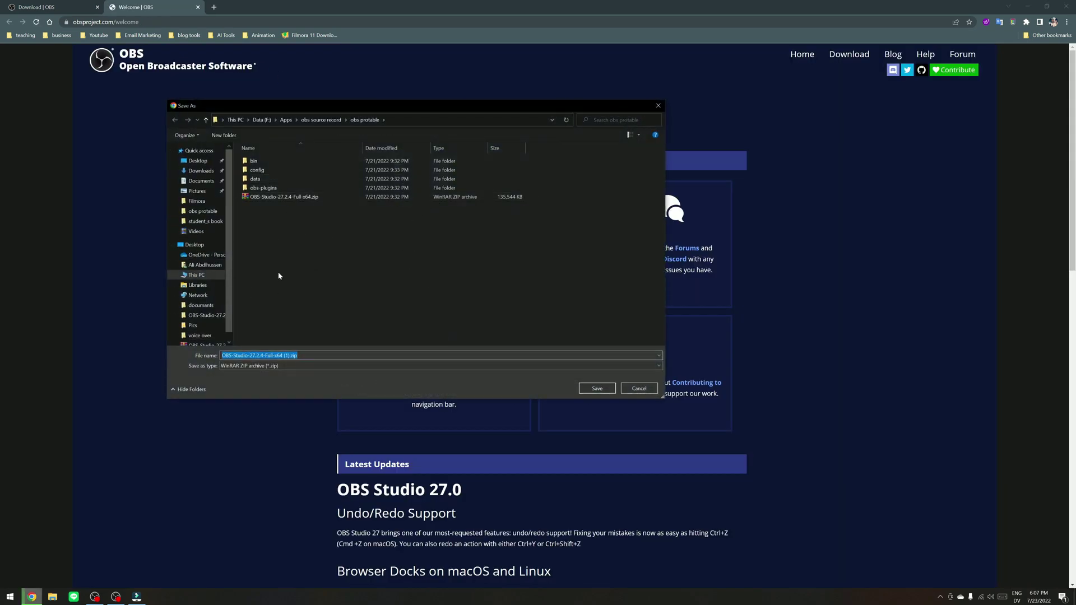
{"action": "left_click", "coordinate": [639, 388]}
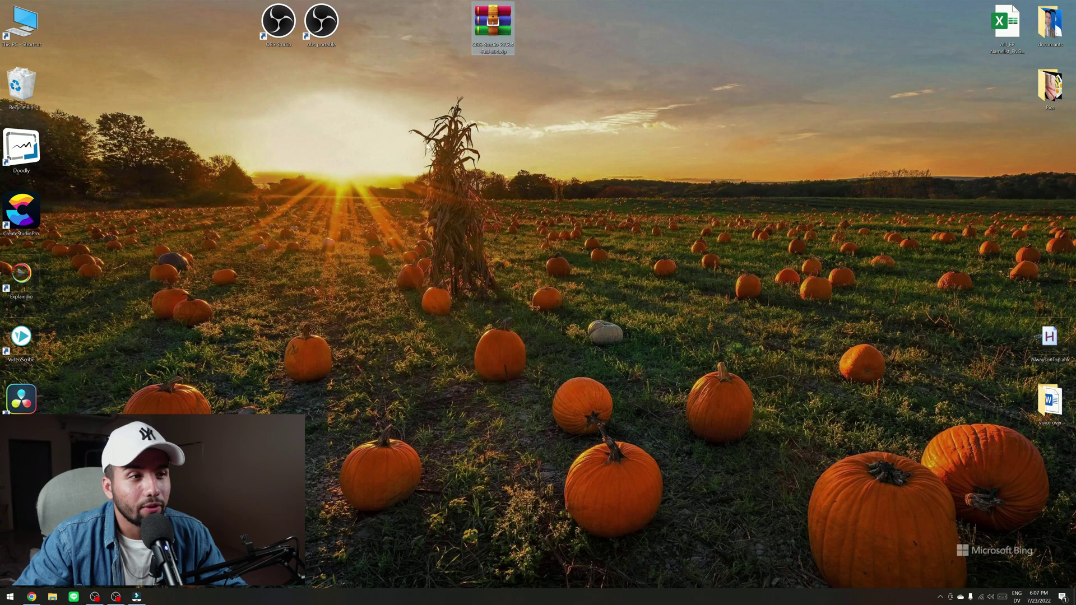
Extract the OBS Studio zip on the desktop into its own OBS-Studio-27.2.4-Full-x64 folder and open that folder.
{"action": "right_click", "coordinate": [487, 26]}
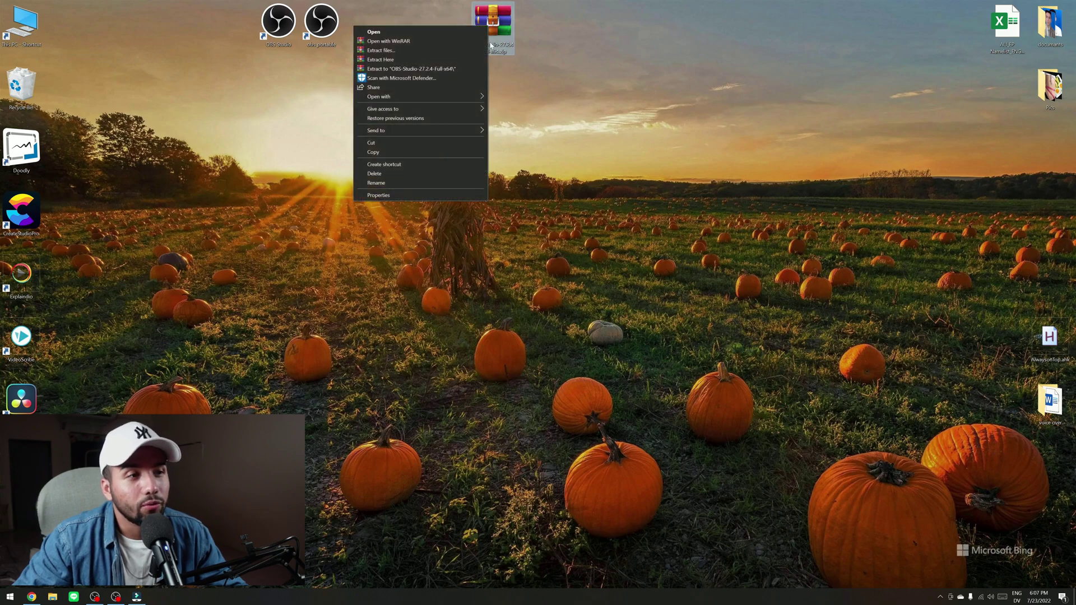
{"action": "left_click", "coordinate": [380, 69]}
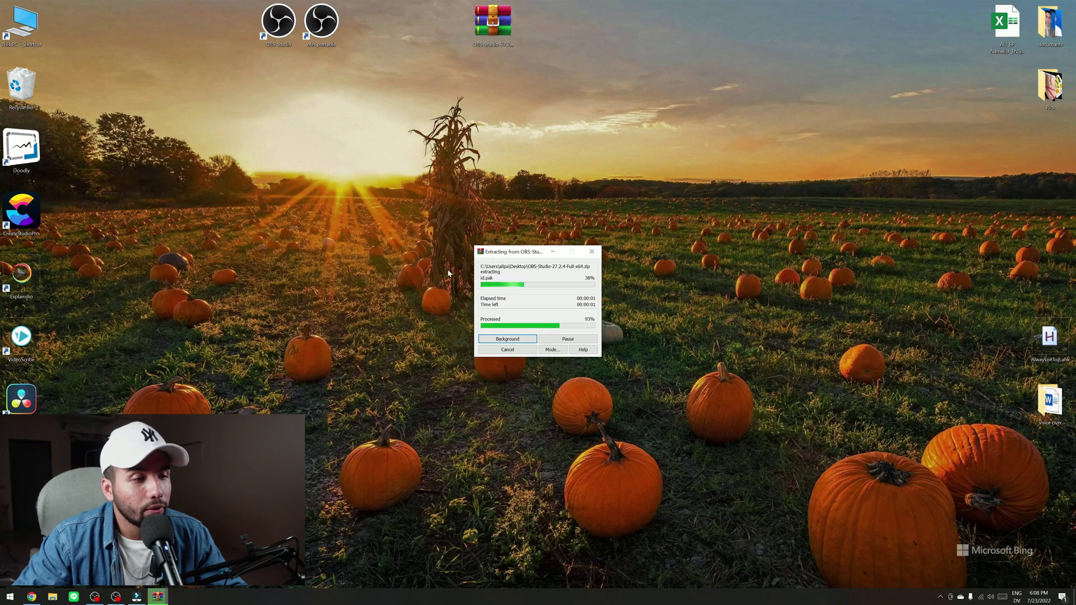
{"action": "left_click_drag", "start_coordinate": [468, 243], "coordinate": [539, 51]}
{"action": "double_click", "coordinate": [550, 17]}
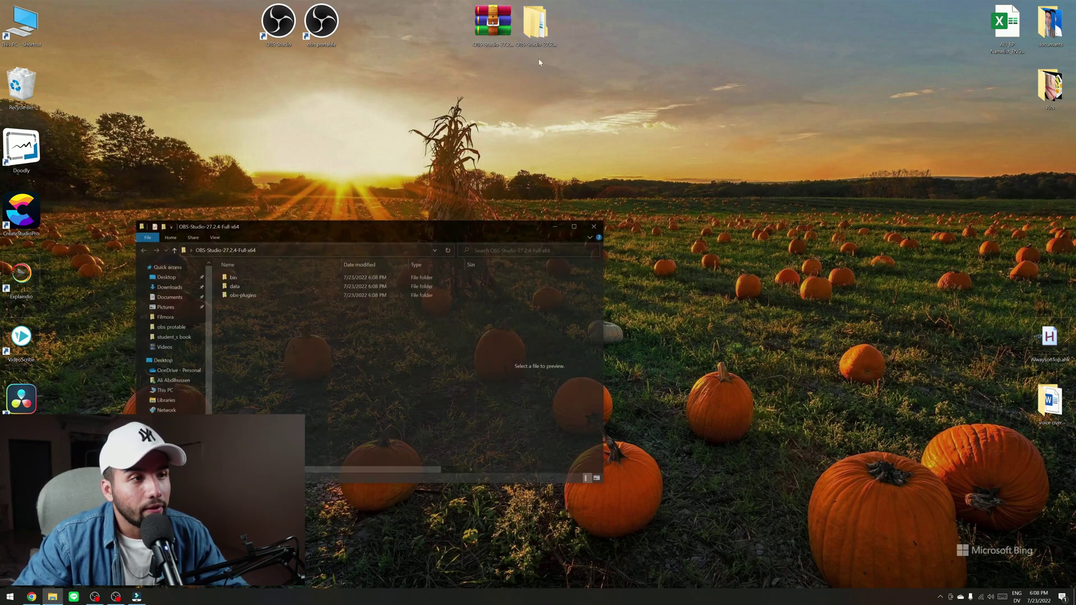
{"action": "left_click_drag", "start_coordinate": [261, 229], "coordinate": [304, 203]}
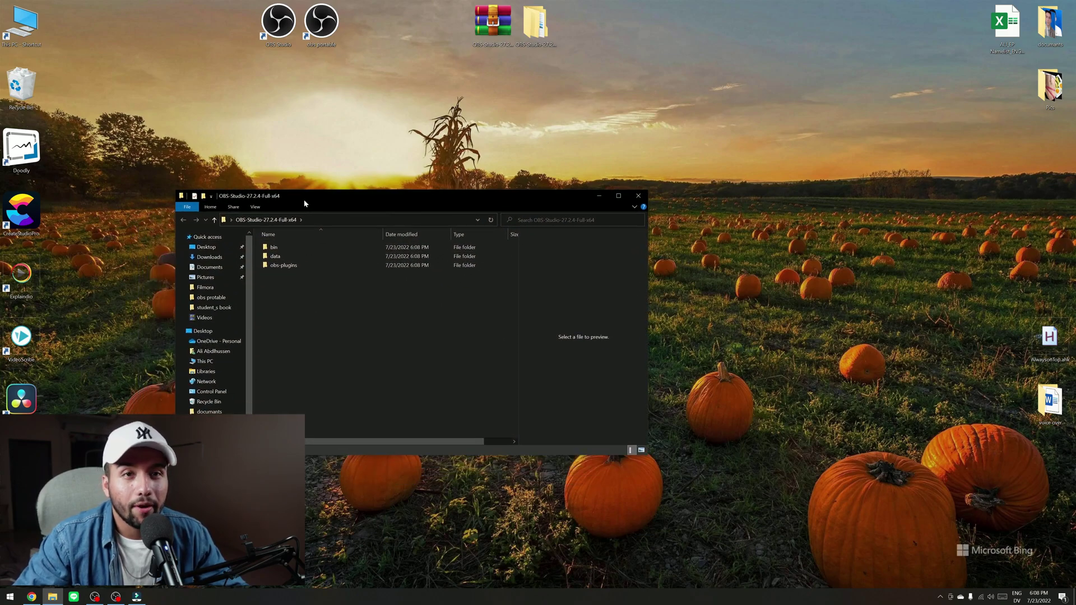
{"action": "left_click_drag", "start_coordinate": [281, 287], "coordinate": [283, 348]}
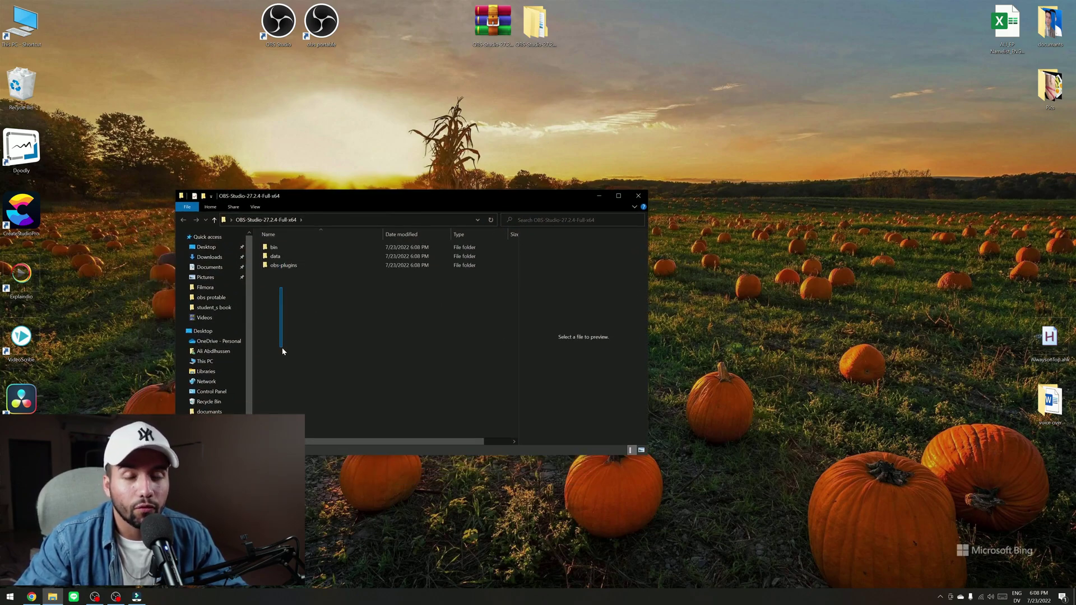
{"action": "left_click", "coordinate": [274, 247]}
{"action": "left_click", "coordinate": [271, 266]}
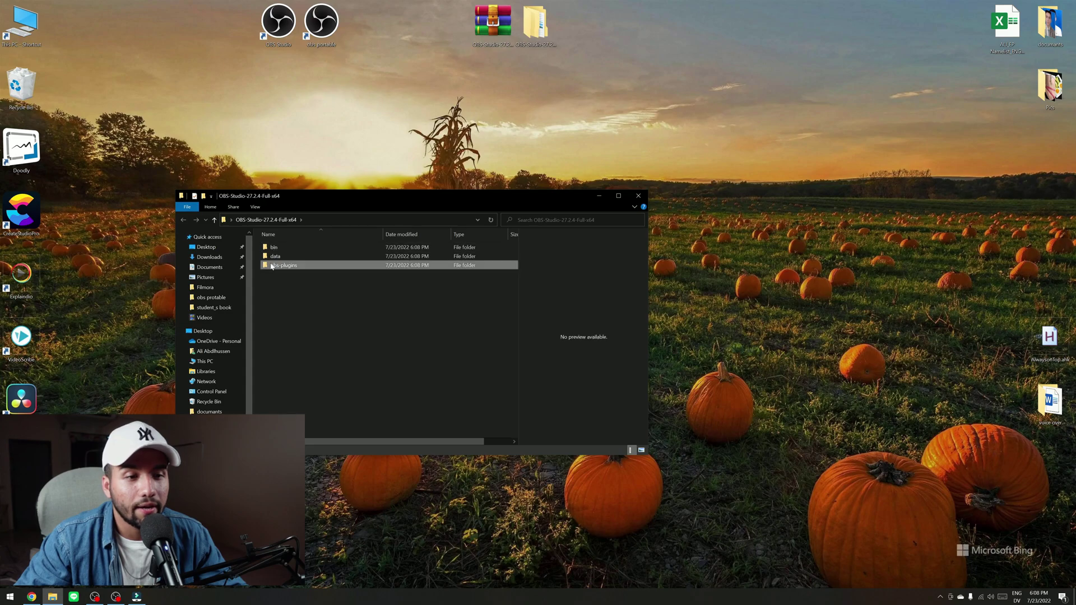
{"action": "left_click", "coordinate": [278, 316]}
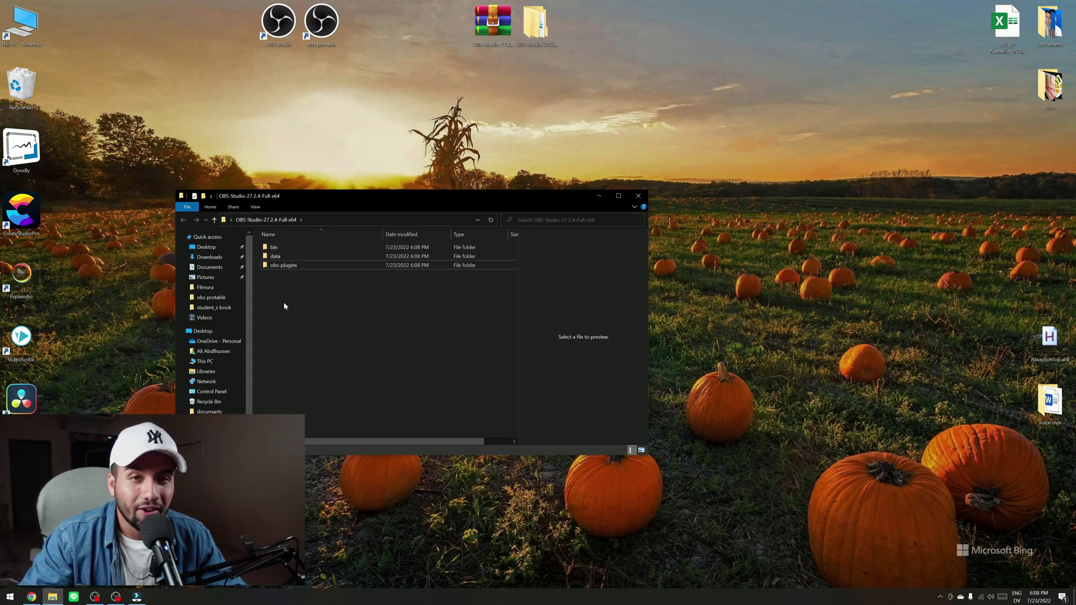
Create a text document named obs_portable_mode.txt in the extracted OBS folder.
{"action": "right_click", "coordinate": [286, 281]}
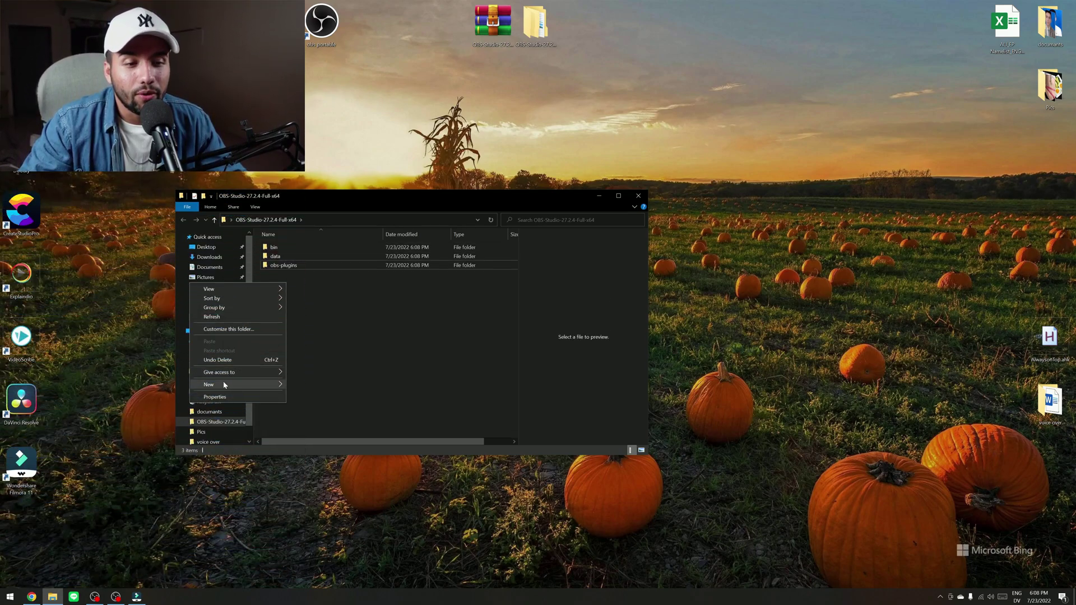
{"action": "mouse_move", "coordinate": [223, 384]}
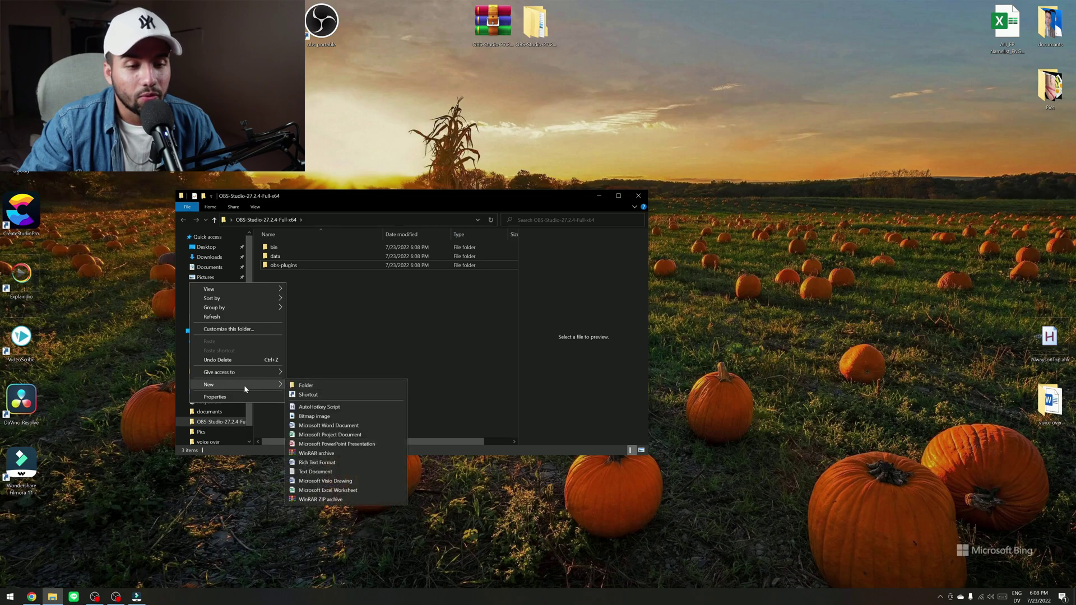
{"action": "left_click", "coordinate": [307, 473]}
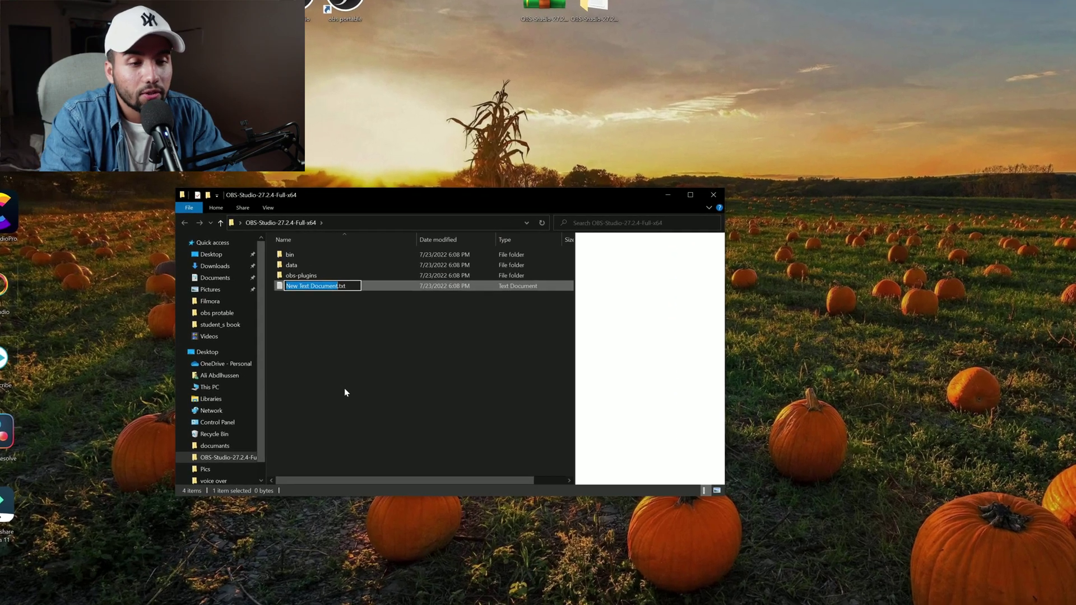
{"action": "type", "text": "obs_portable_mode"}
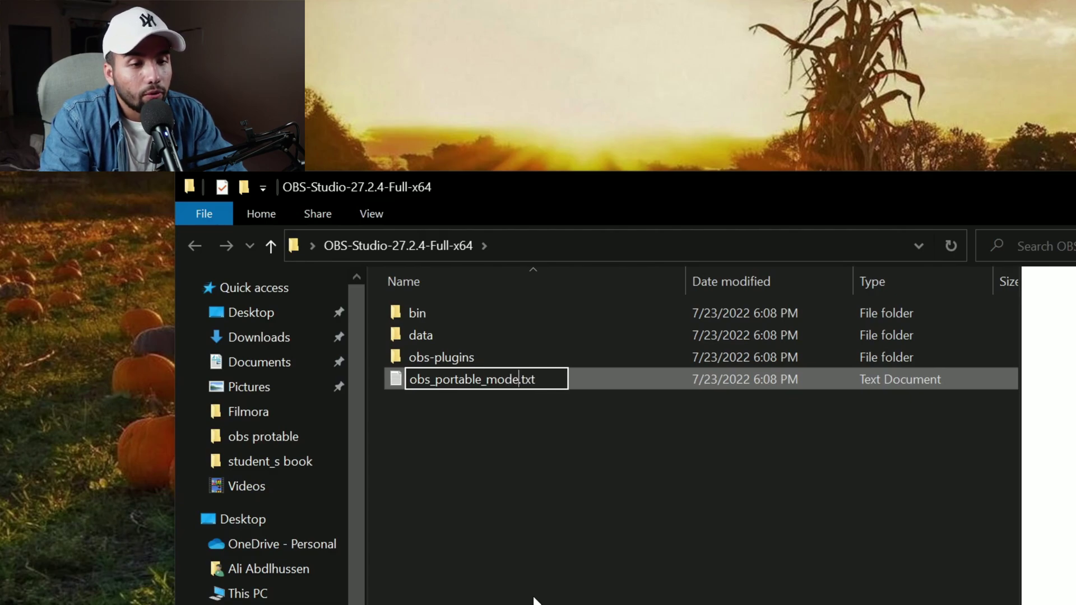
{"action": "key", "text": "Return"}
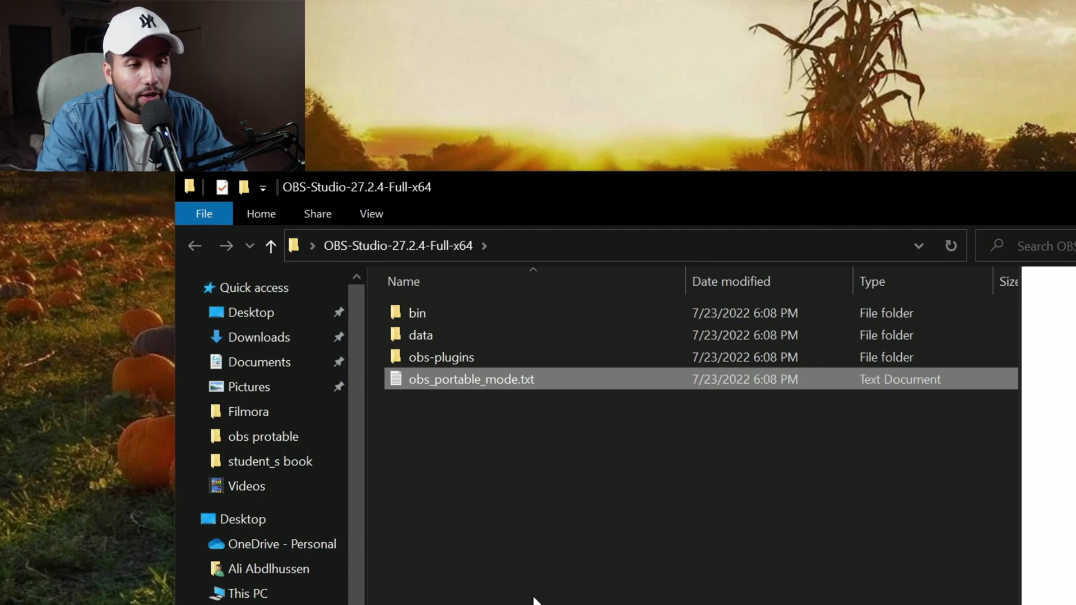
{"action": "left_click", "coordinate": [448, 459]}
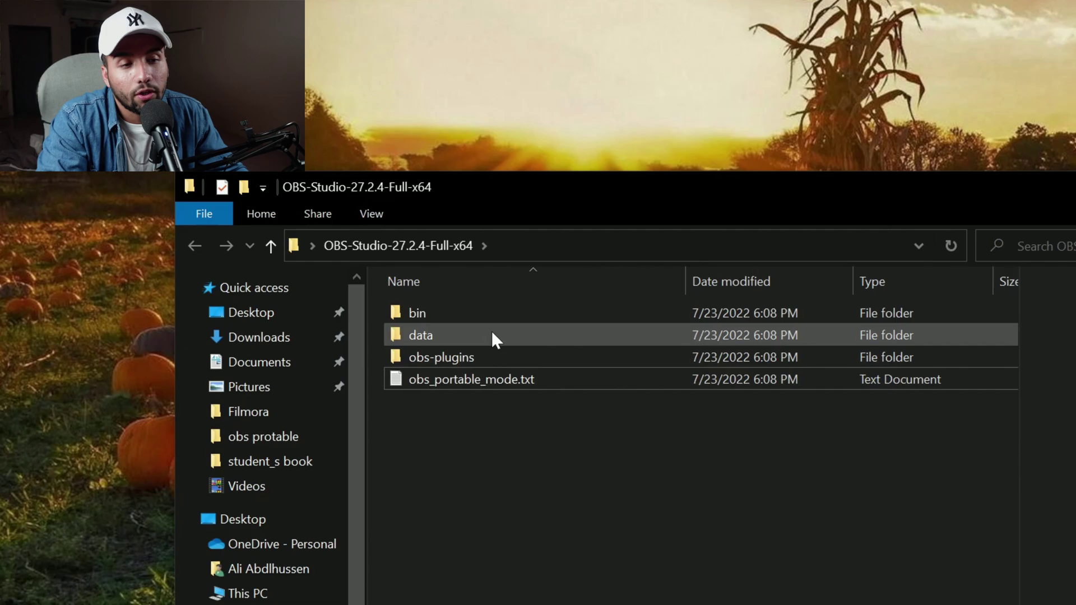
Create a shortcut to obs64.exe inside the bin\64bit folder.
{"action": "double_click", "coordinate": [403, 317]}
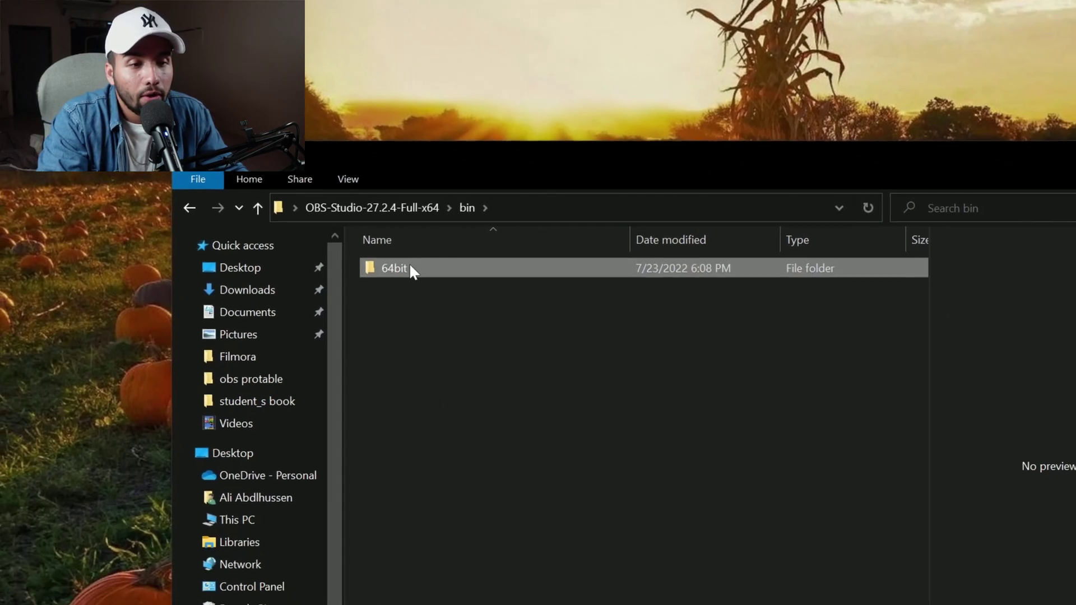
{"action": "double_click", "coordinate": [412, 269]}
{"action": "scroll", "coordinate": [418, 484], "scroll_direction": "down", "scroll_amount": 10}
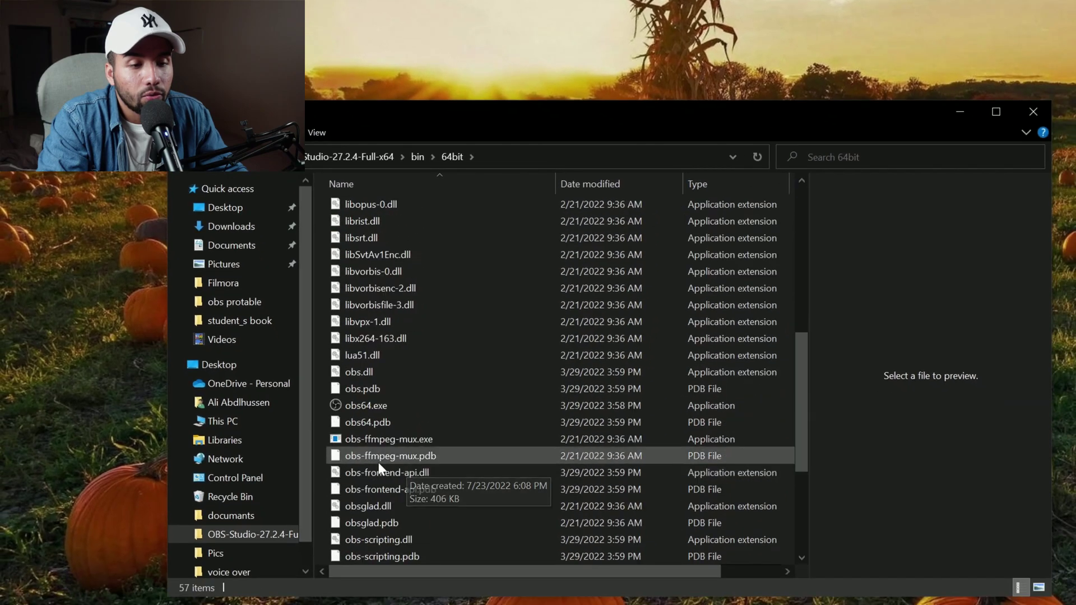
{"action": "left_click", "coordinate": [352, 406]}
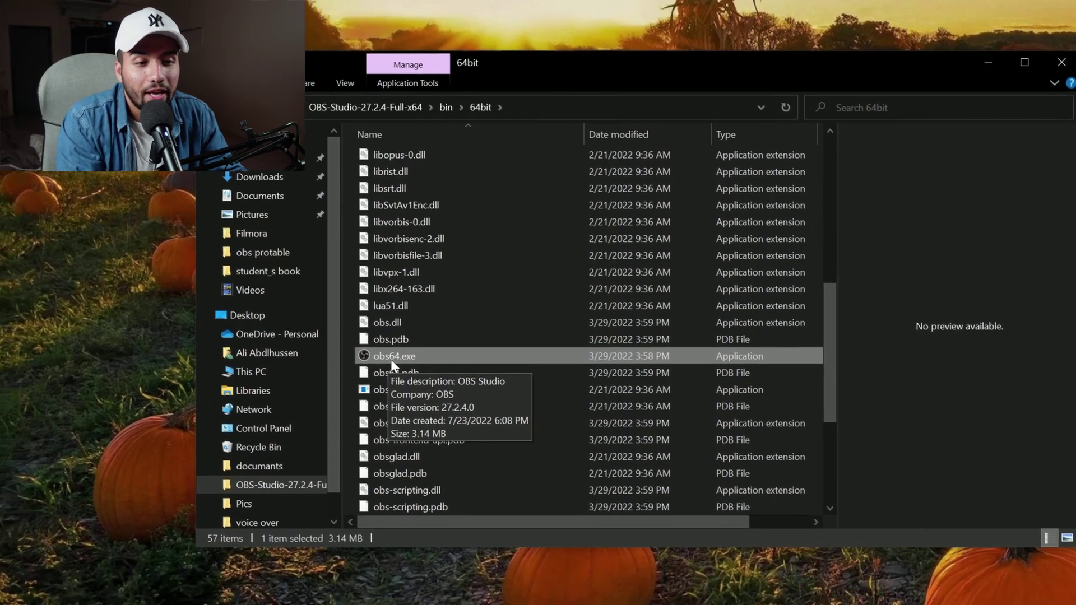
{"action": "right_click", "coordinate": [392, 357]}
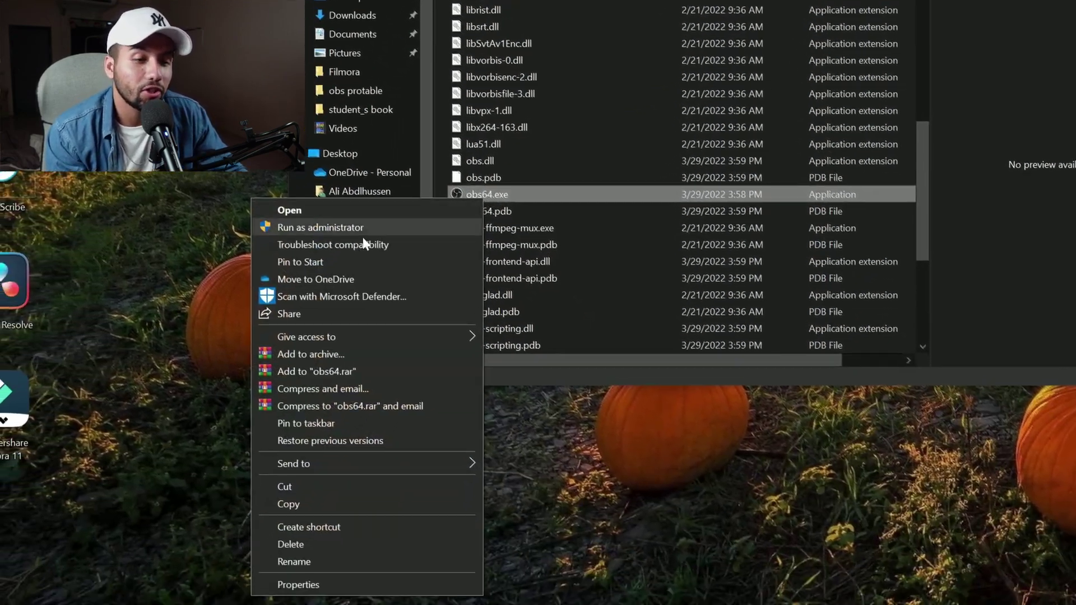
{"action": "left_click", "coordinate": [308, 527]}
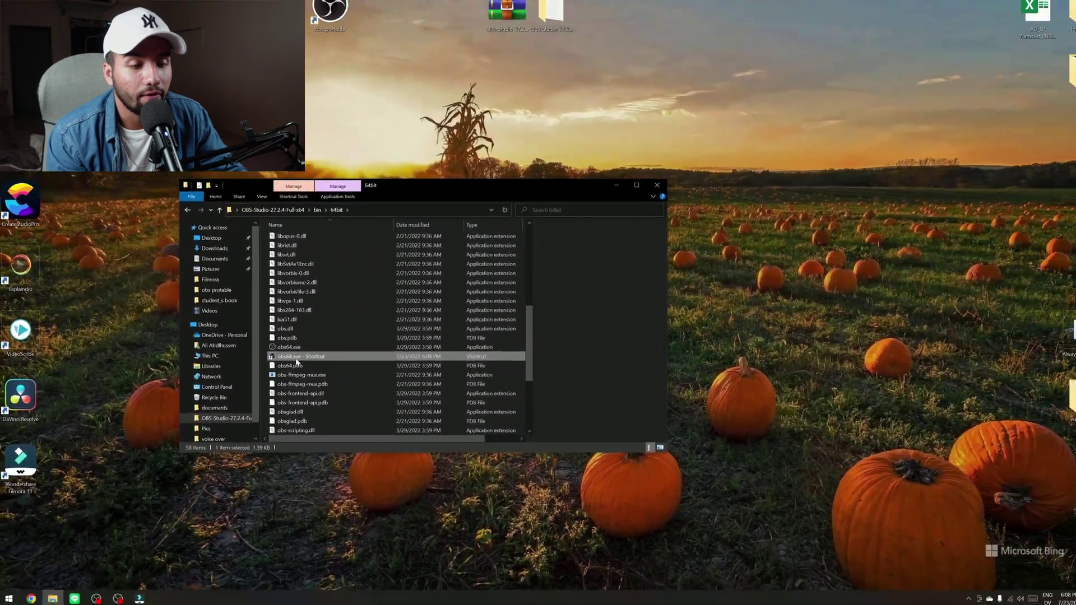
Move the obs64.exe shortcut to the desktop below the existing OBS shortcuts and close the folder window.
{"action": "left_click_drag", "start_coordinate": [297, 363], "coordinate": [421, 23]}
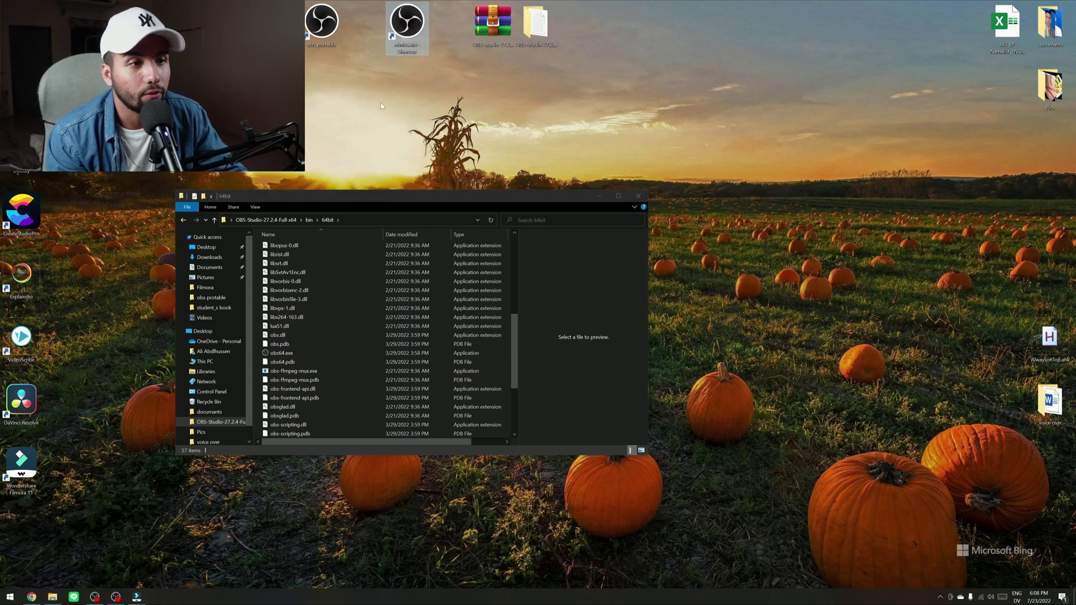
{"action": "left_click", "coordinate": [639, 195]}
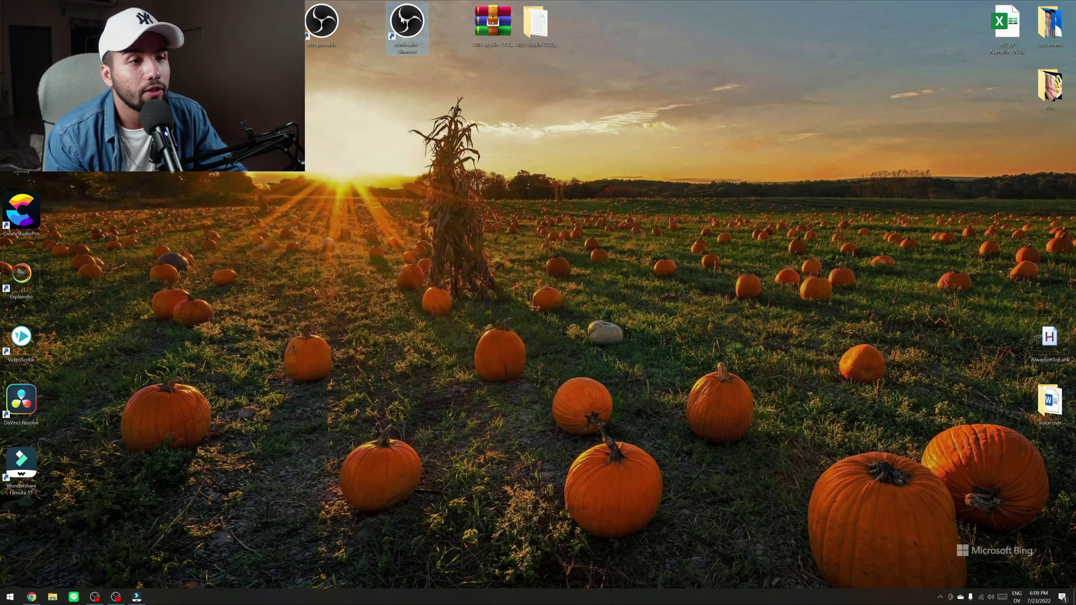
{"action": "left_click_drag", "start_coordinate": [401, 18], "coordinate": [273, 143]}
{"action": "left_click_drag", "start_coordinate": [259, 240], "coordinate": [361, 113]}
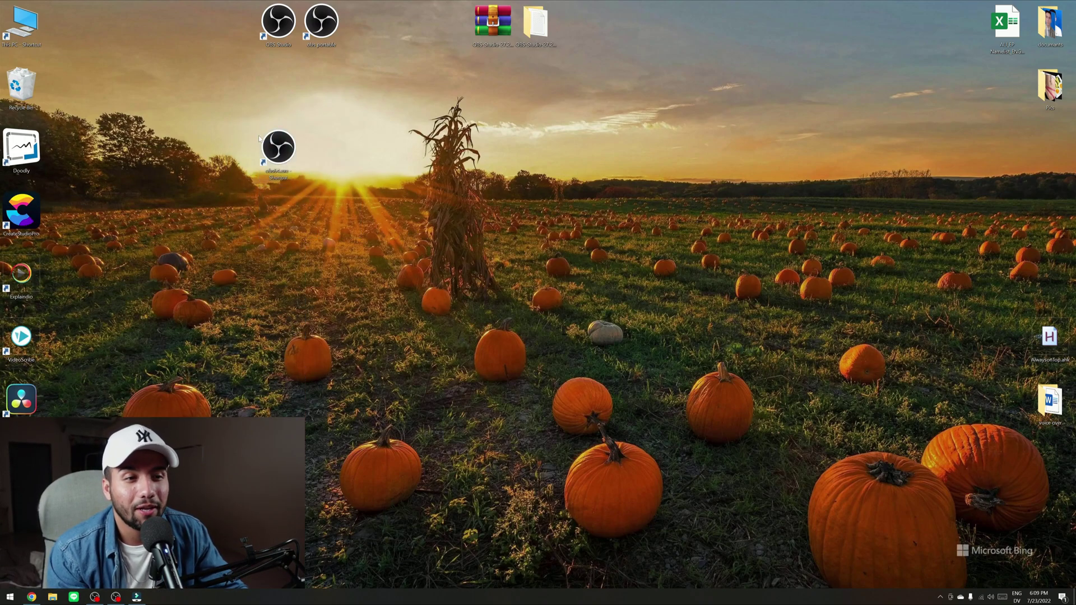
Launch OBS from the new desktop shortcut and complete the Auto-Configuration Wizard with base resolution Display 1 (3840x2160).
{"action": "double_click", "coordinate": [287, 138]}
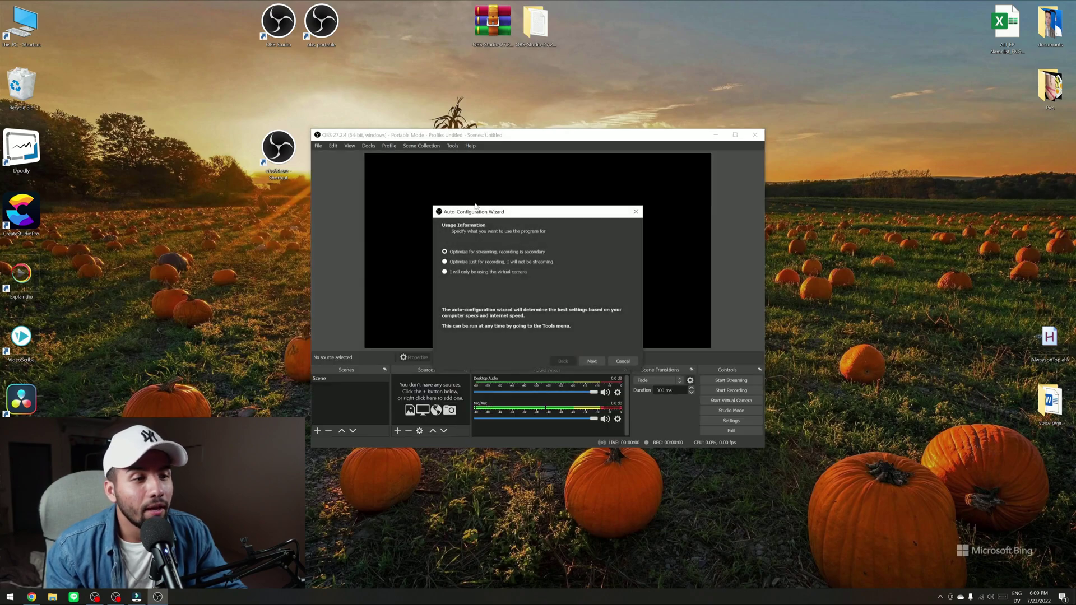
{"action": "left_click_drag", "start_coordinate": [480, 216], "coordinate": [274, 209]}
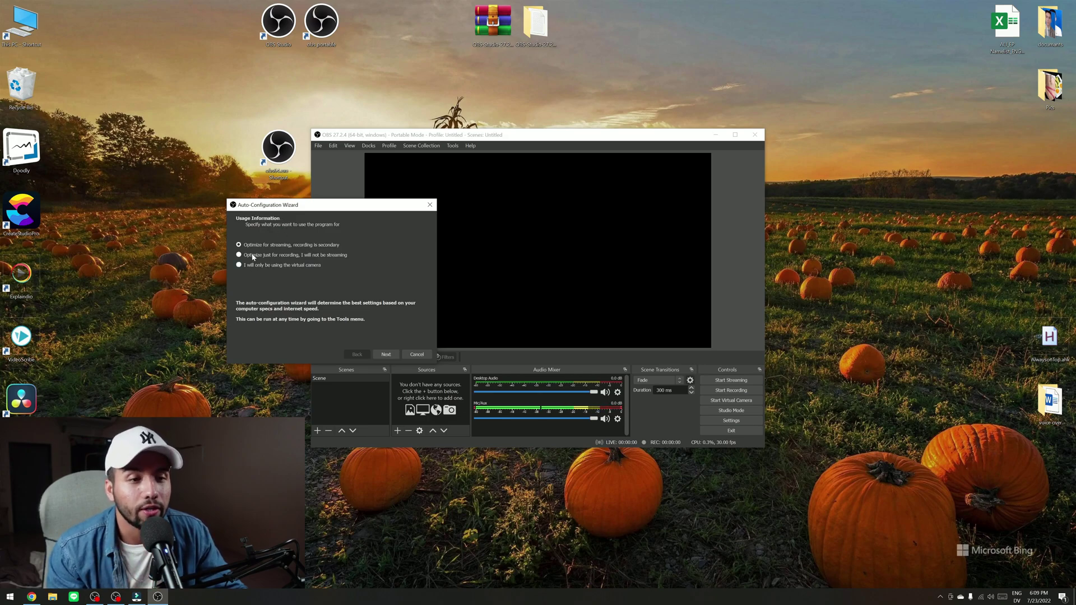
{"action": "left_click", "coordinate": [385, 357]}
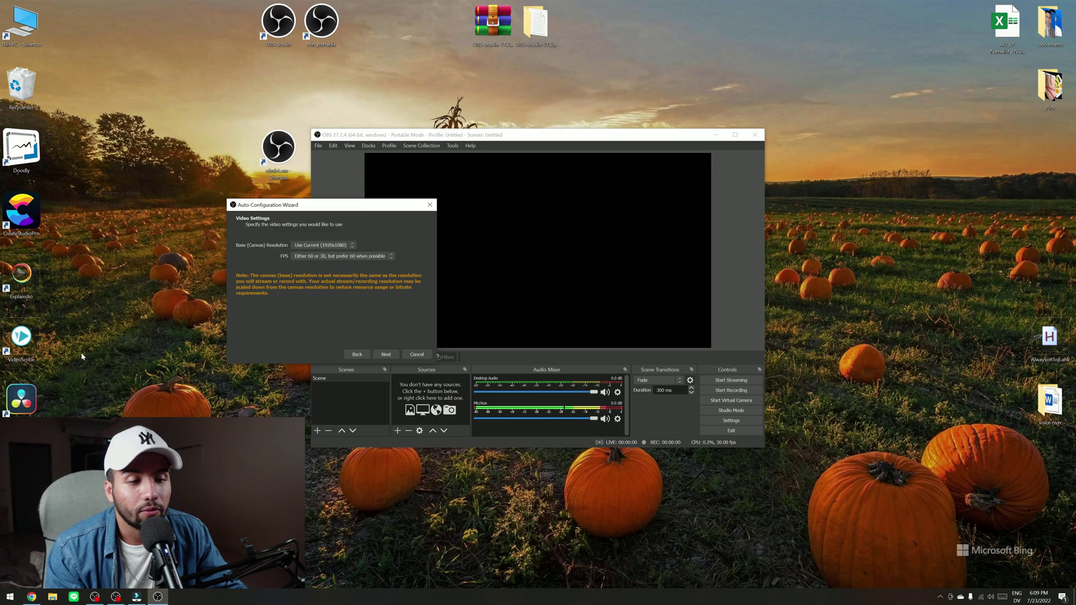
{"action": "left_click", "coordinate": [332, 247]}
{"action": "left_click", "coordinate": [313, 256]}
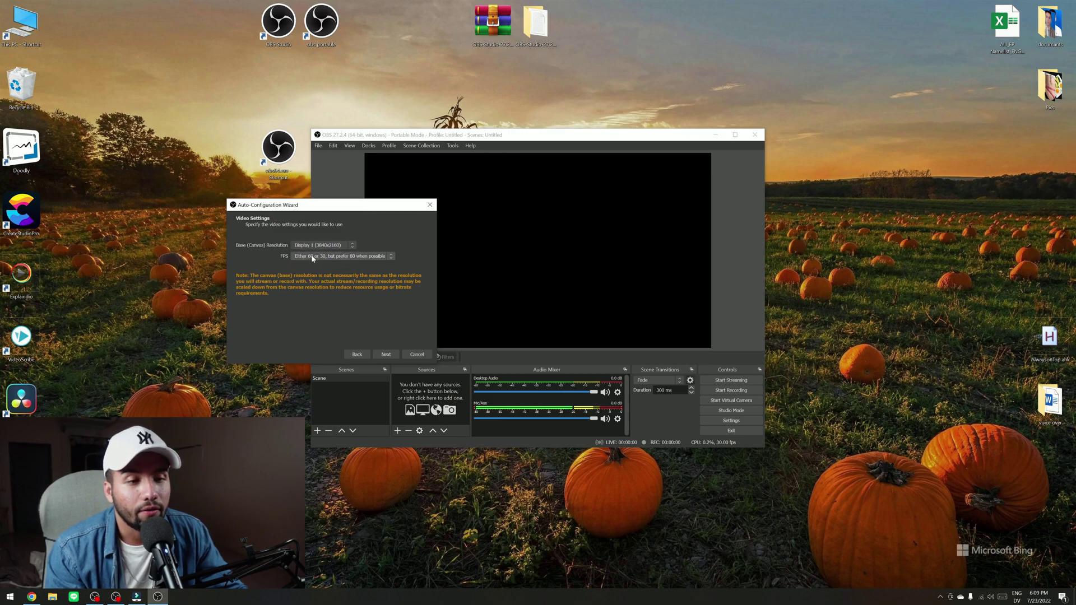
{"action": "left_click", "coordinate": [385, 353]}
{"action": "left_click", "coordinate": [377, 355]}
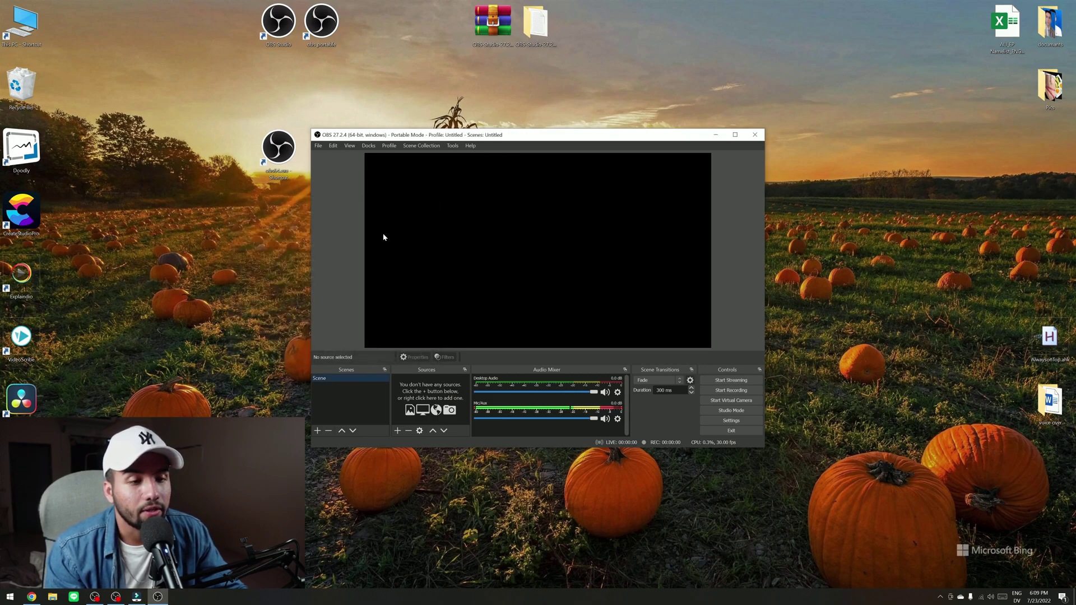
Reposition the portable OBS window on the desktop and exit the program.
{"action": "left_click_drag", "start_coordinate": [334, 138], "coordinate": [237, 152]}
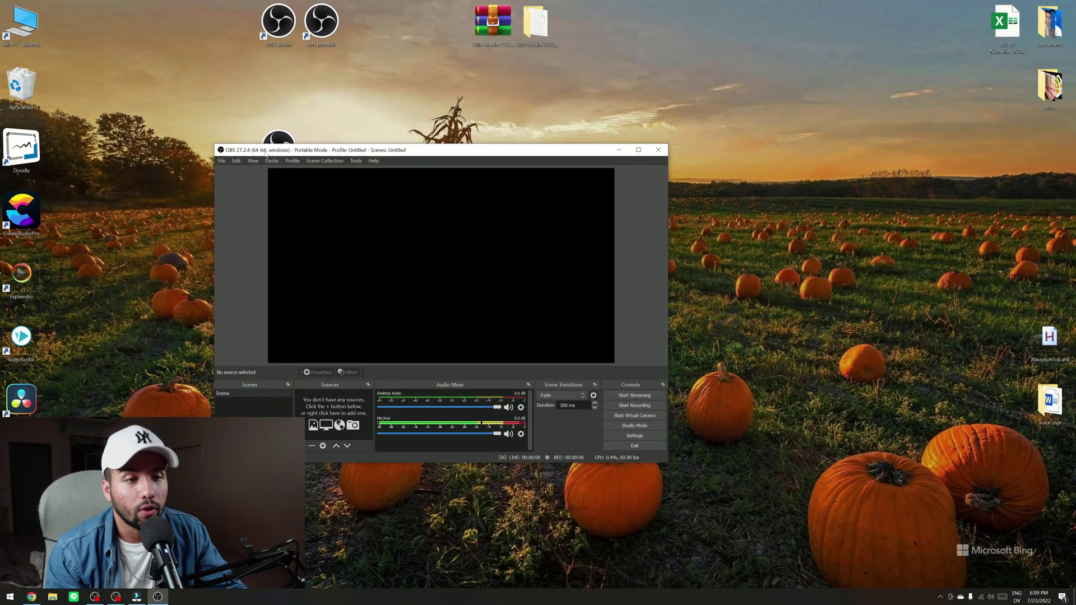
{"action": "left_click_drag", "start_coordinate": [266, 152], "coordinate": [329, 149]}
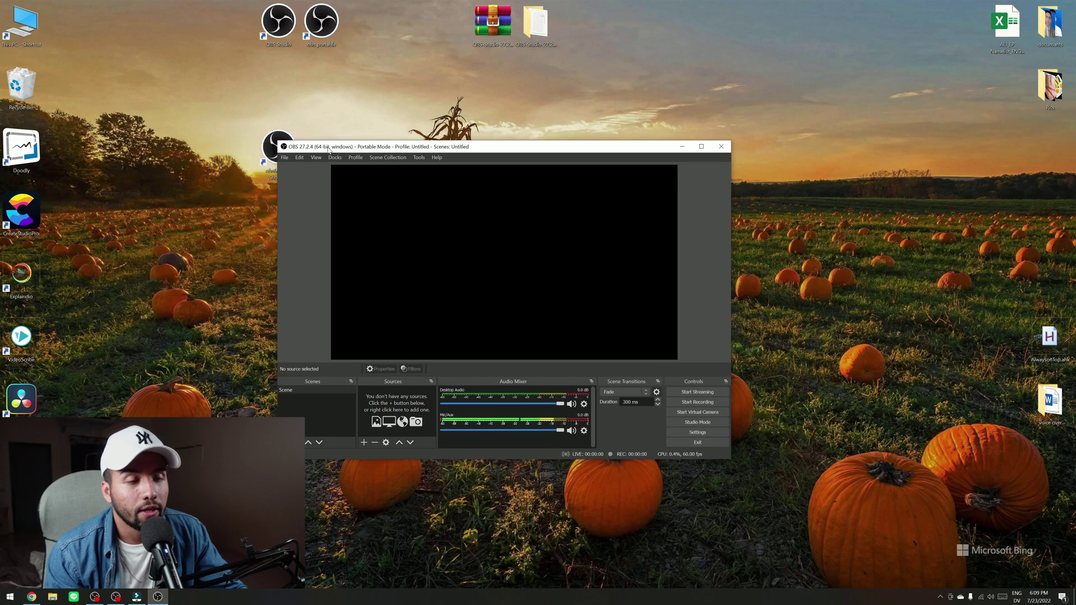
{"action": "left_click", "coordinate": [688, 443]}
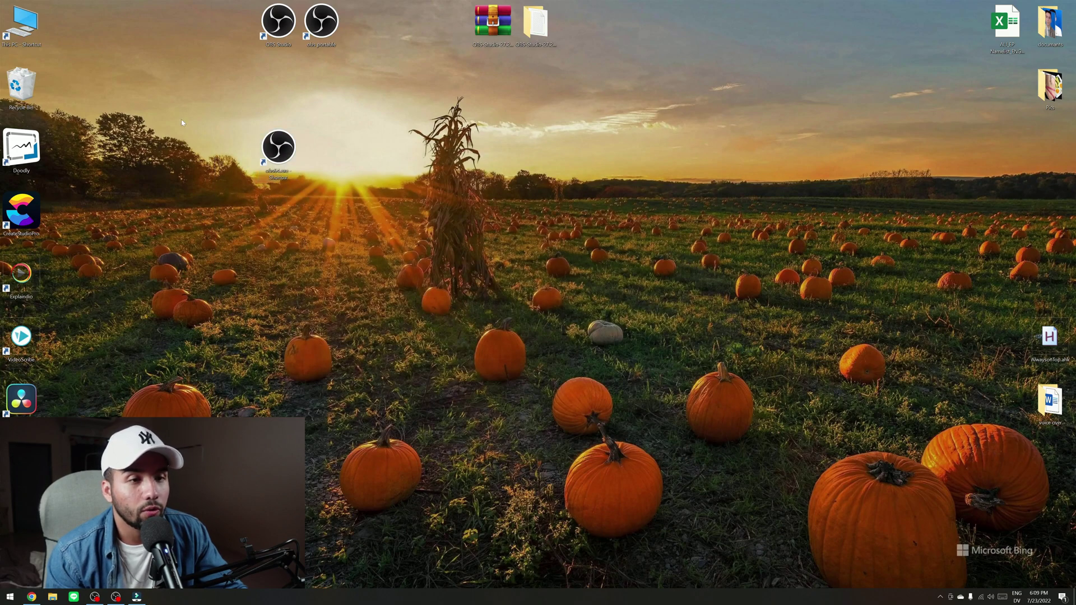
Bring up the two running OBS instances side by side and compare the portable camera recorder with the desktop recorder.
{"action": "left_click", "coordinate": [94, 598]}
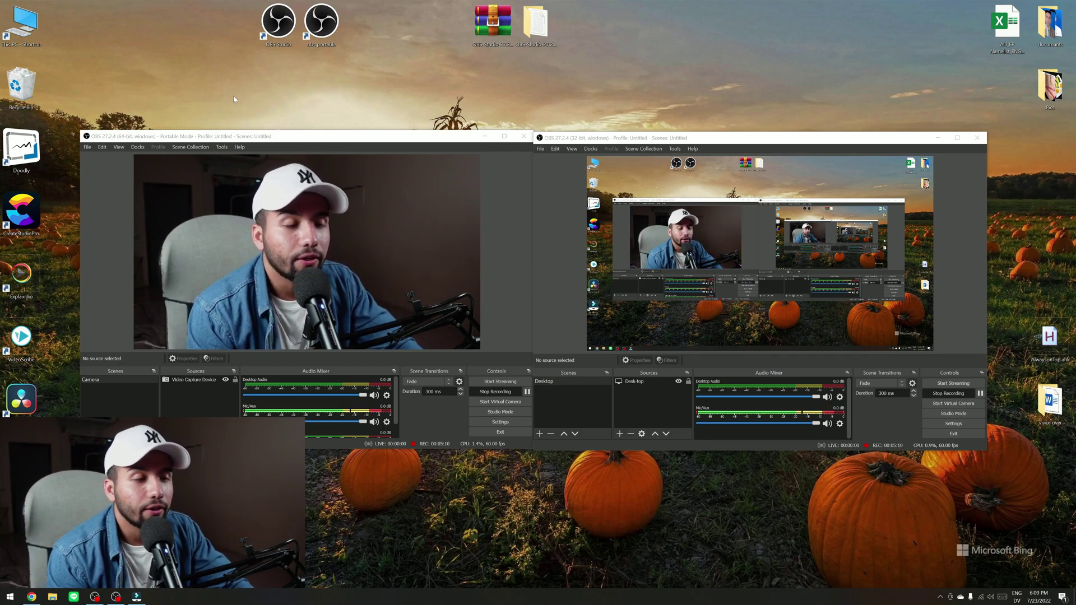
{"action": "left_click", "coordinate": [575, 140]}
{"action": "left_click_drag", "start_coordinate": [575, 140], "coordinate": [576, 139]}
{"action": "left_click", "coordinate": [410, 106]}
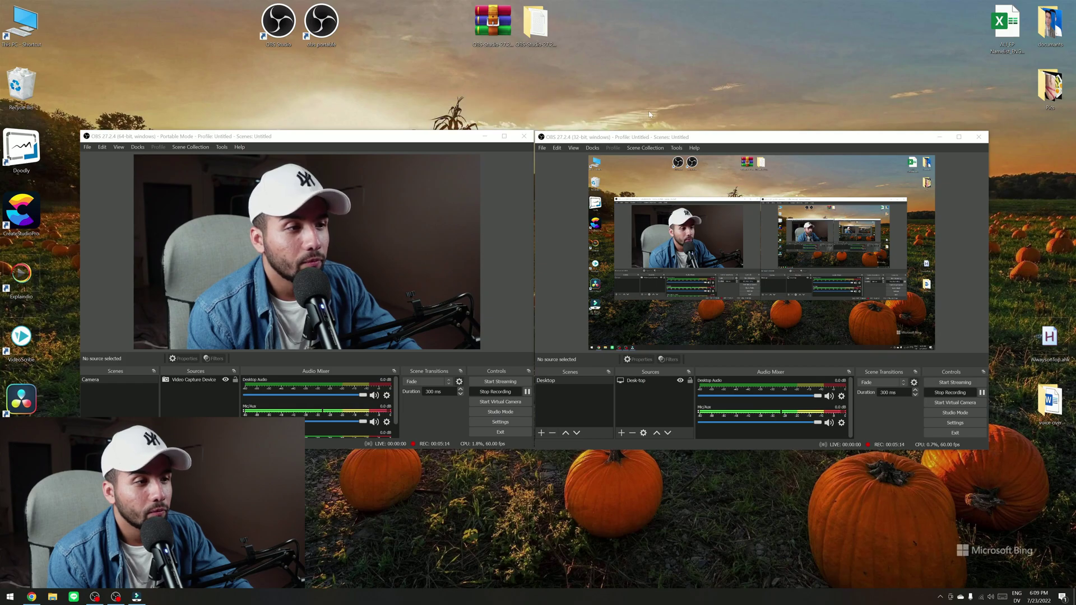
{"action": "left_click", "coordinate": [245, 140]}
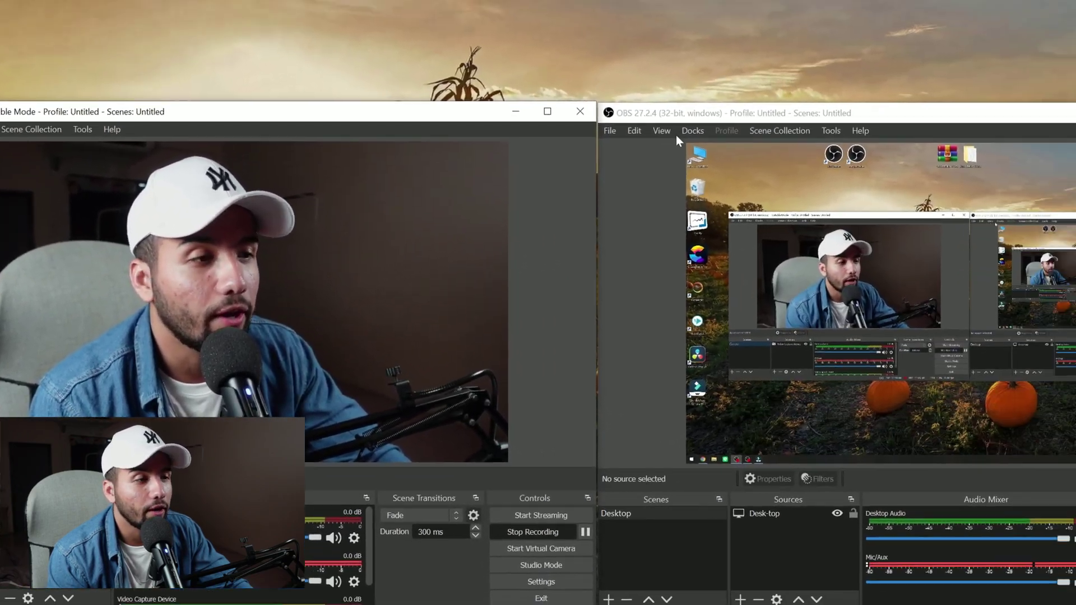
{"action": "left_click", "coordinate": [660, 129]}
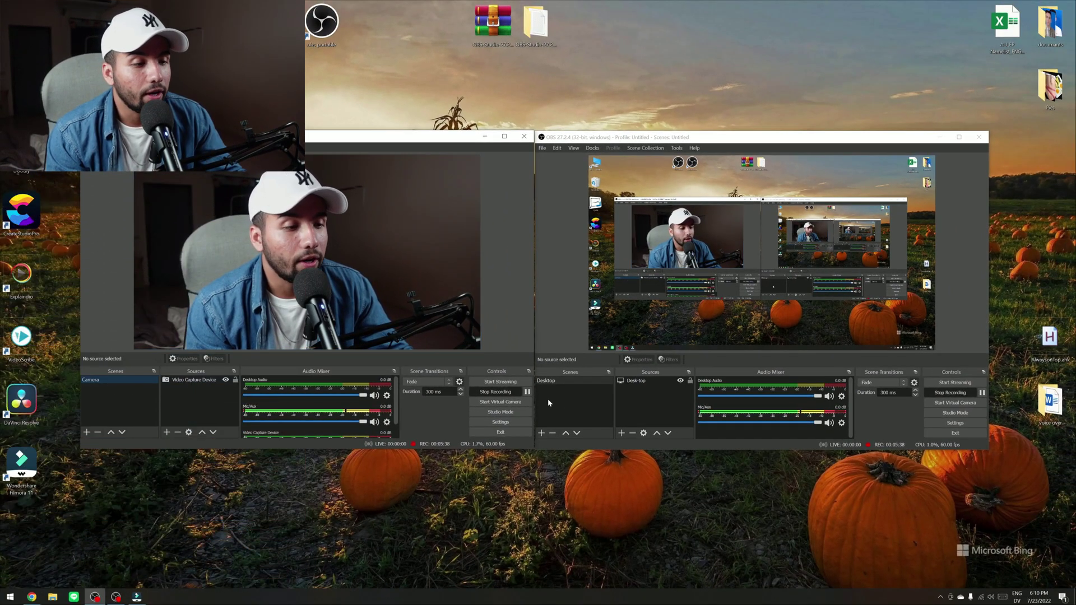
{"action": "left_click", "coordinate": [556, 400]}
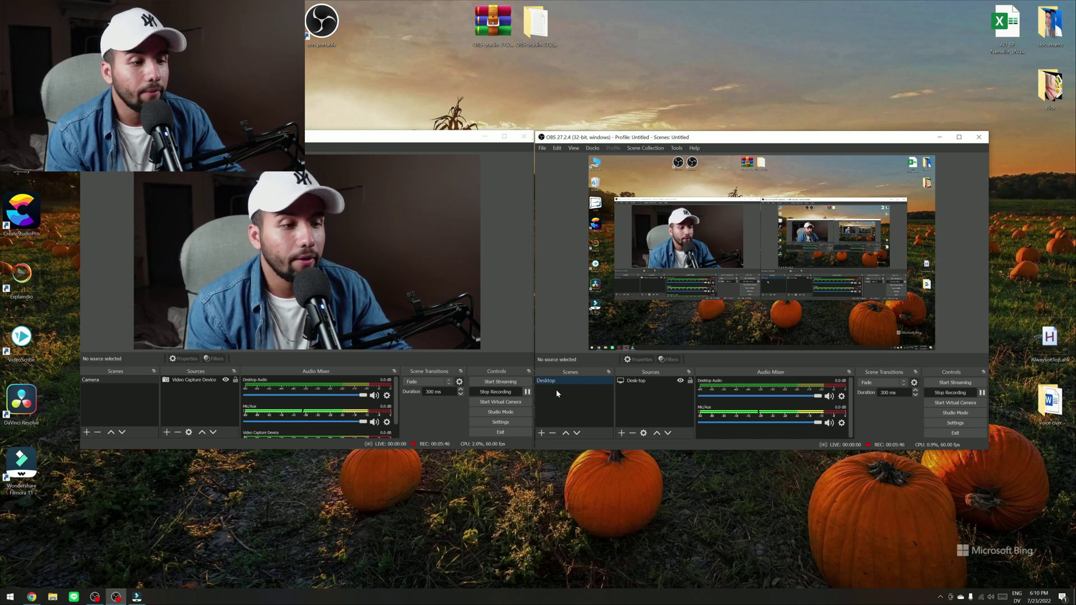
{"action": "left_click", "coordinate": [519, 230]}
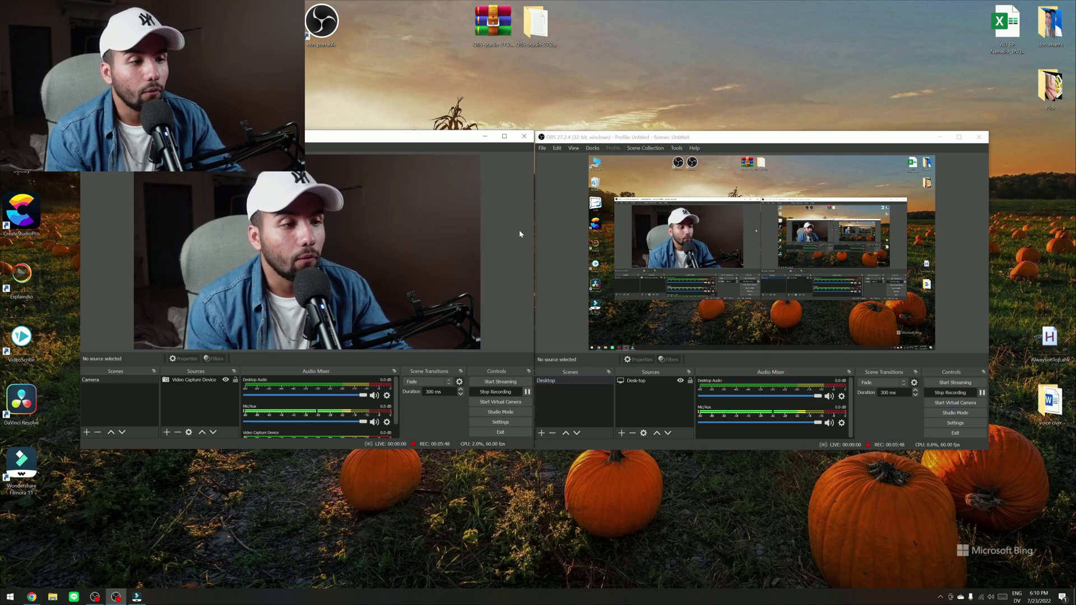
{"action": "left_click", "coordinate": [560, 229]}
{"action": "left_click", "coordinate": [115, 406]}
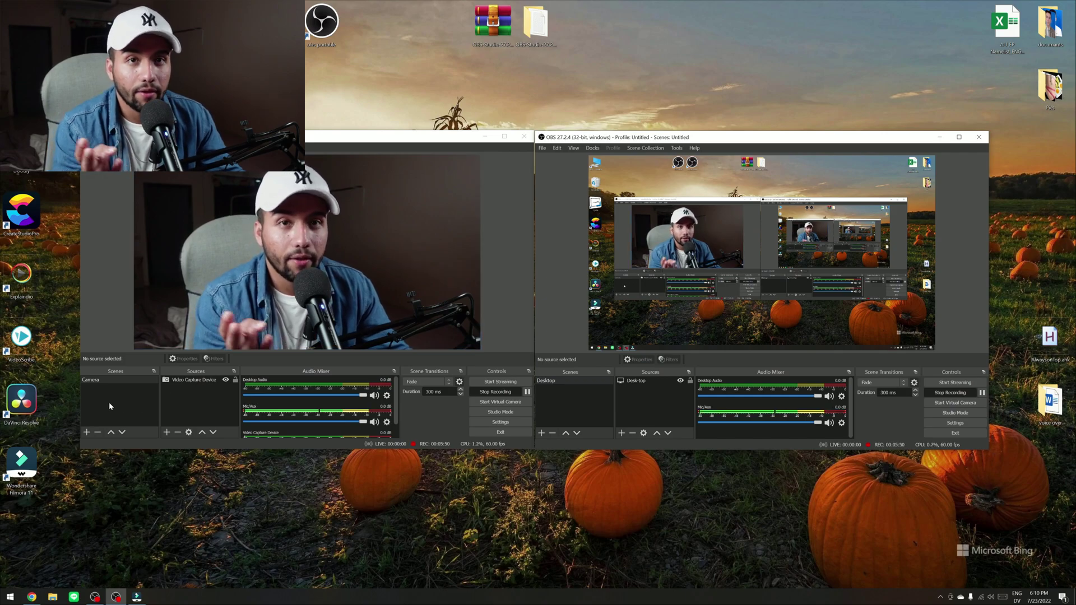
{"action": "left_click", "coordinate": [102, 406]}
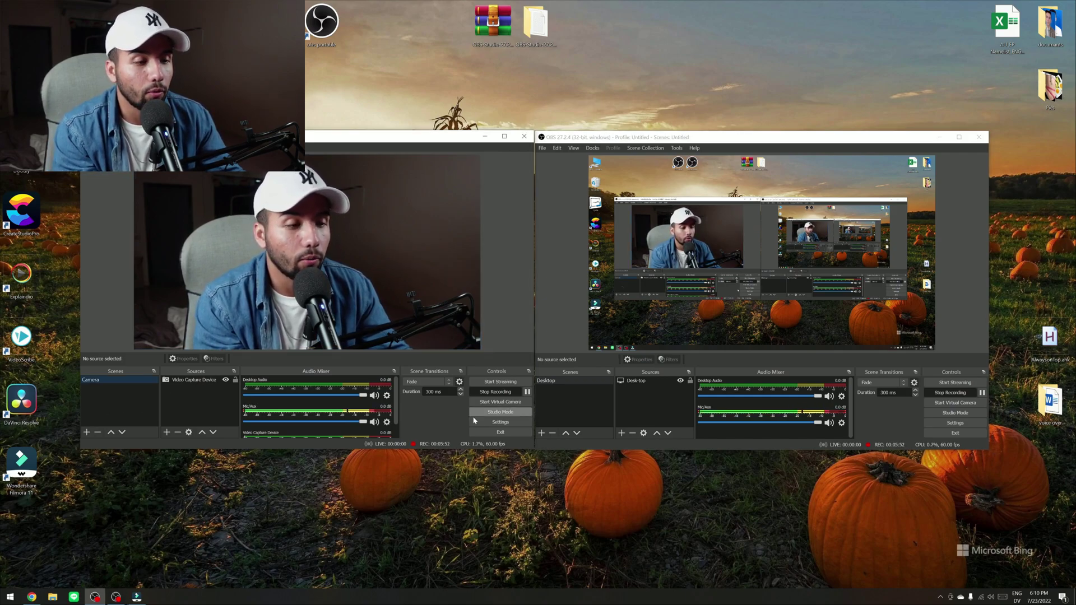
Check the hotkeys assigned to starting and stopping recording in the portable OBS instance's settings, and leave the settings without changes.
{"action": "left_click", "coordinate": [582, 414]}
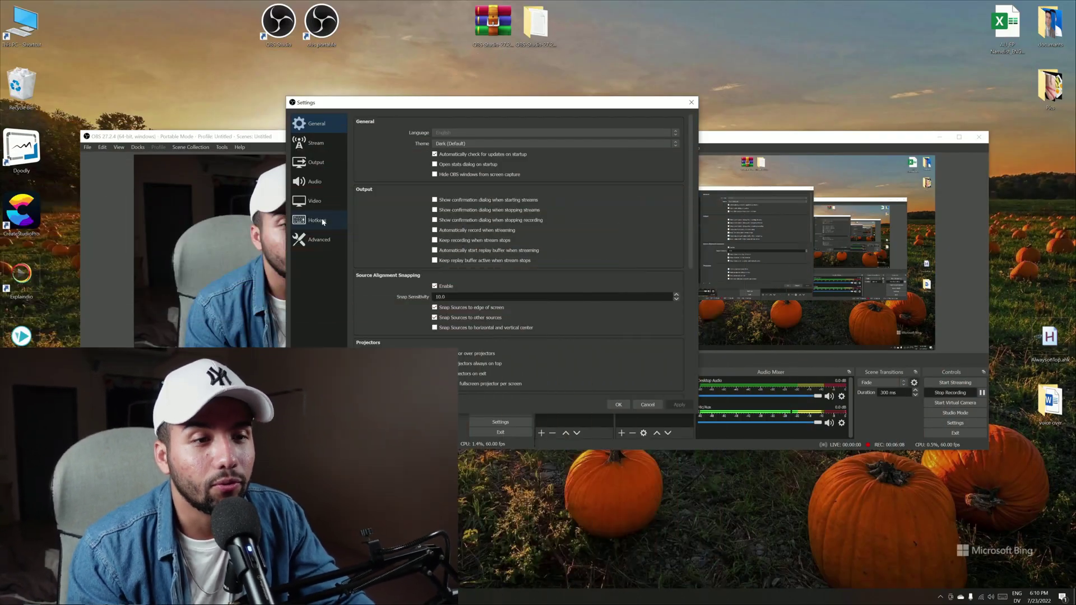
{"action": "left_click", "coordinate": [317, 220]}
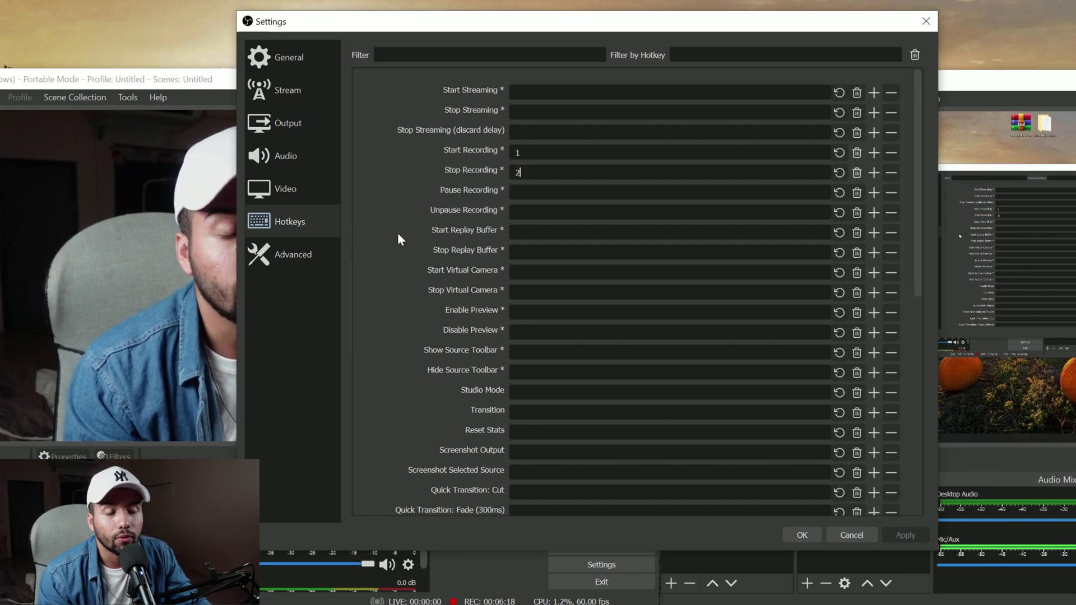
{"action": "left_click", "coordinate": [841, 535]}
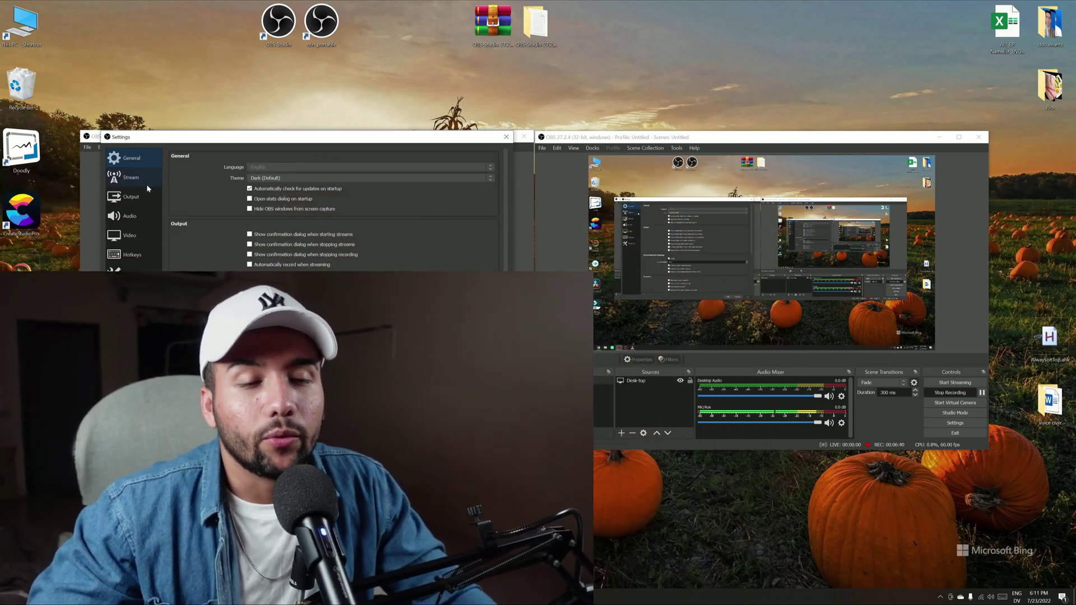
Compare the video resolution and frame rate settings of both OBS instances, and close the settings without changes.
{"action": "left_click", "coordinate": [130, 236]}
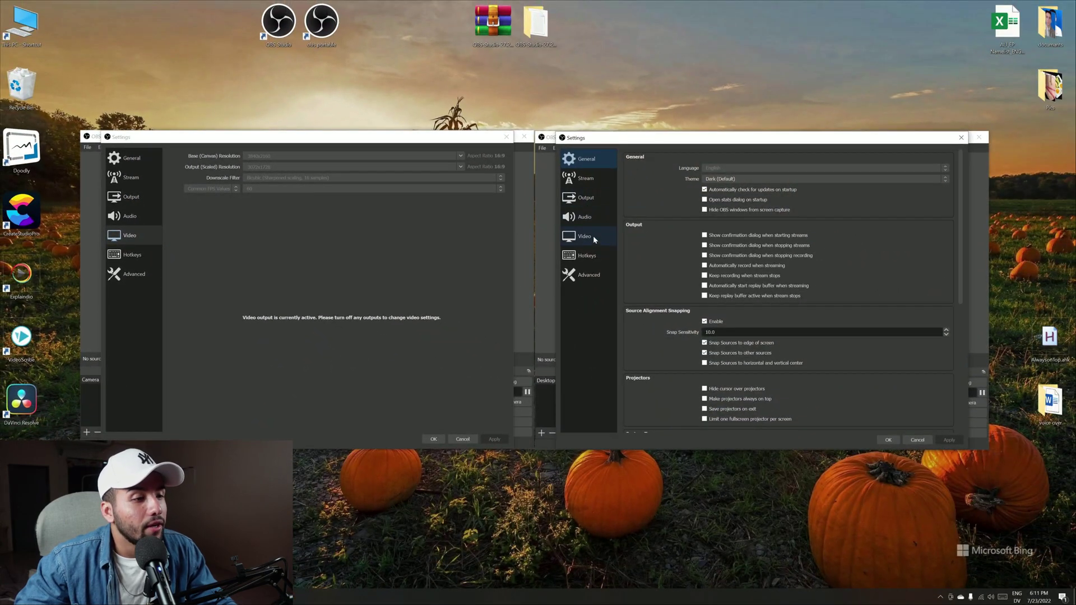
{"action": "left_click", "coordinate": [595, 239]}
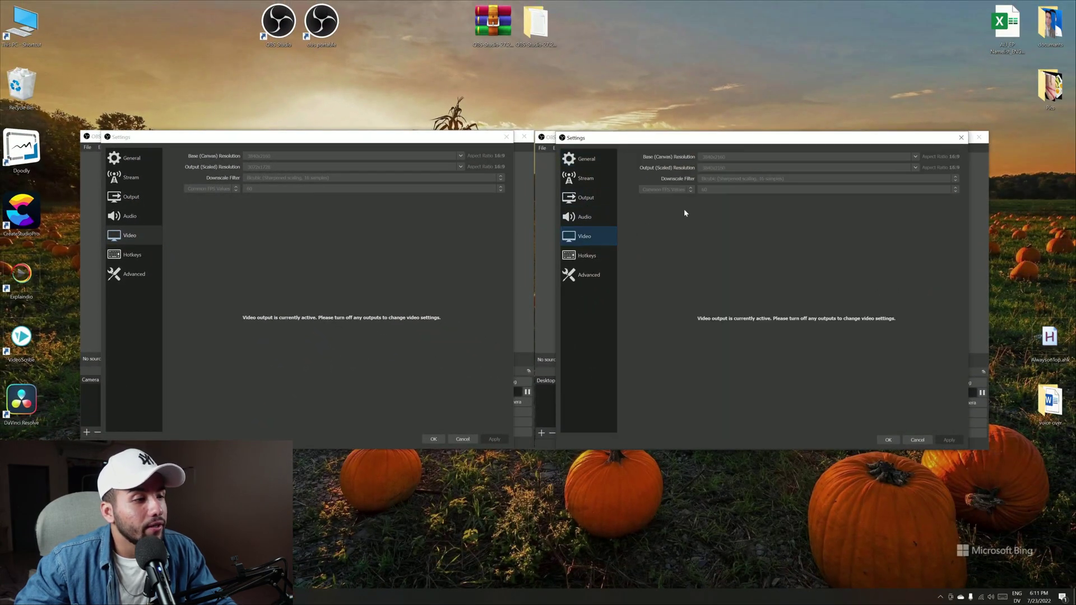
{"action": "left_click", "coordinate": [919, 440]}
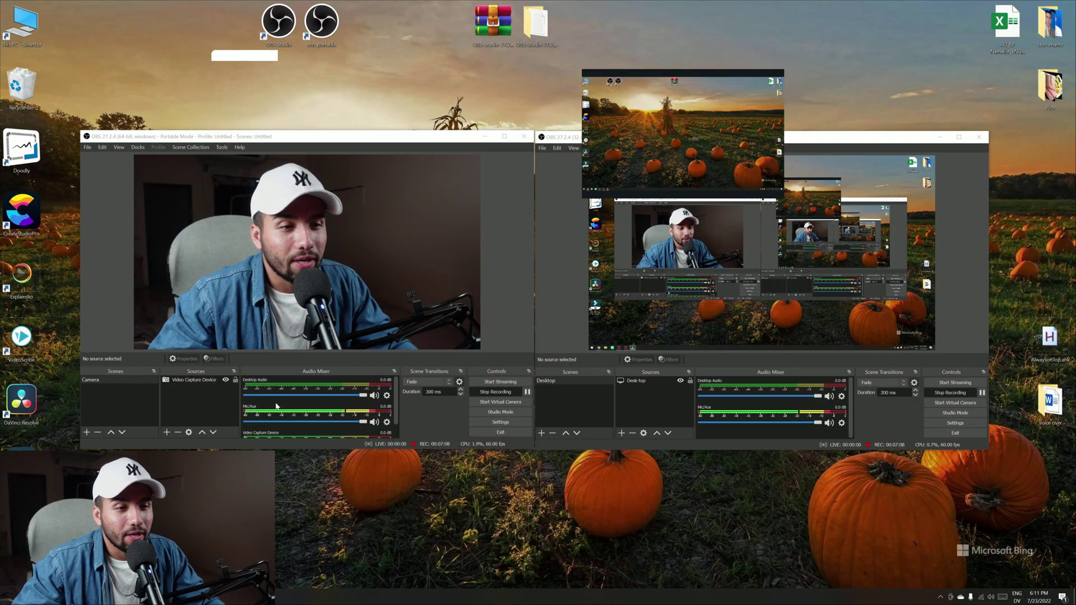
Switch to Wondershare Filmora, where the camera and desktop recordings are in the project media.
{"action": "left_click", "coordinate": [750, 60]}
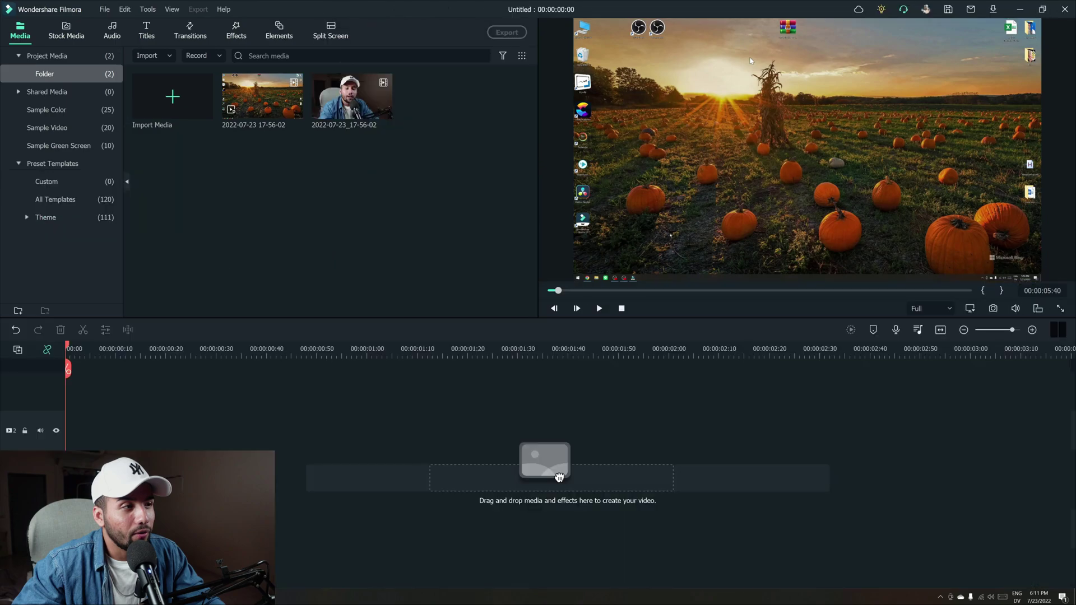
{"action": "left_click_drag", "start_coordinate": [264, 200], "coordinate": [291, 221]}
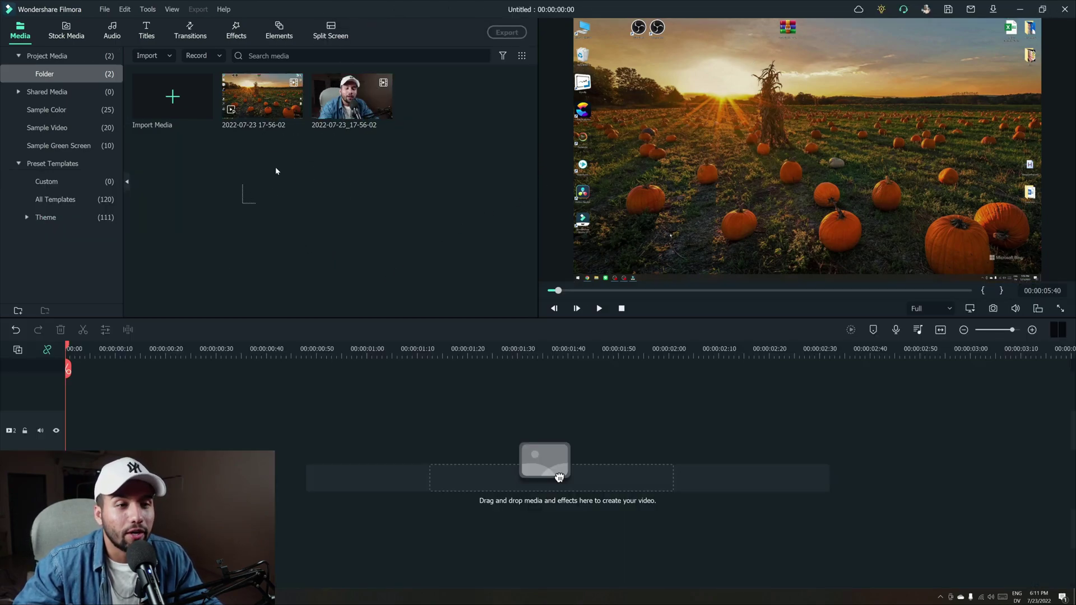
{"action": "left_click_drag", "start_coordinate": [276, 170], "coordinate": [309, 218]}
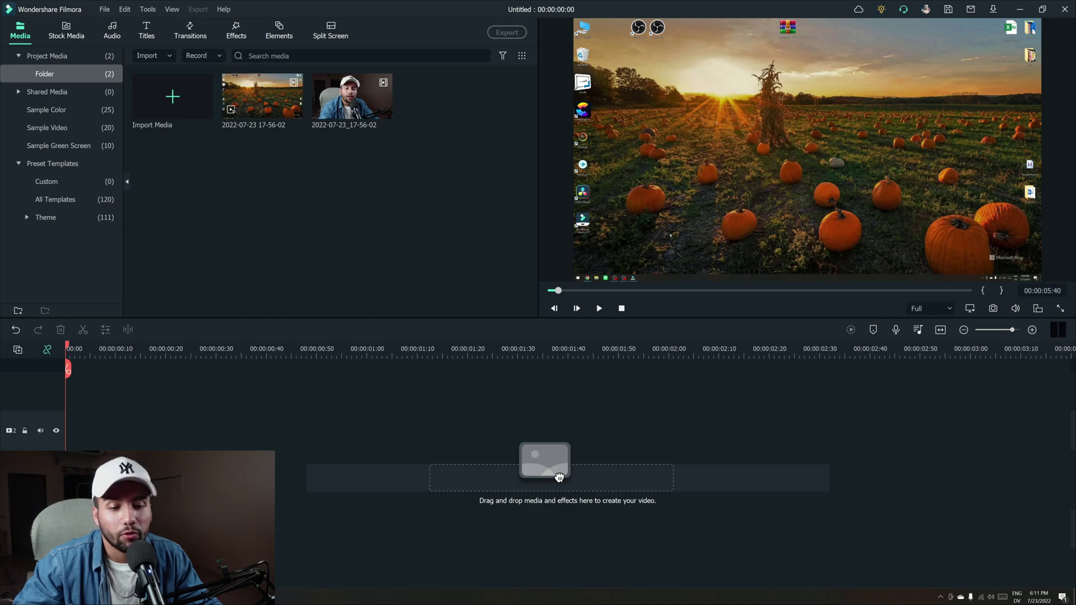
Examine the paired camera and desktop recording files in the computer's Videos folder, and close the folder window.
{"action": "key", "text": "super+e"}
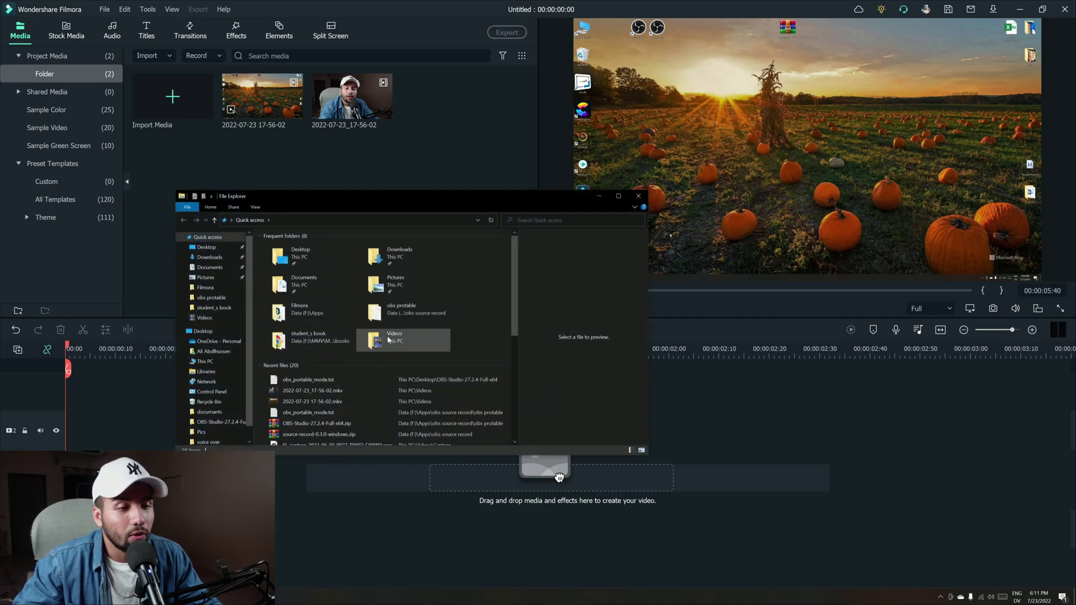
{"action": "double_click", "coordinate": [401, 340]}
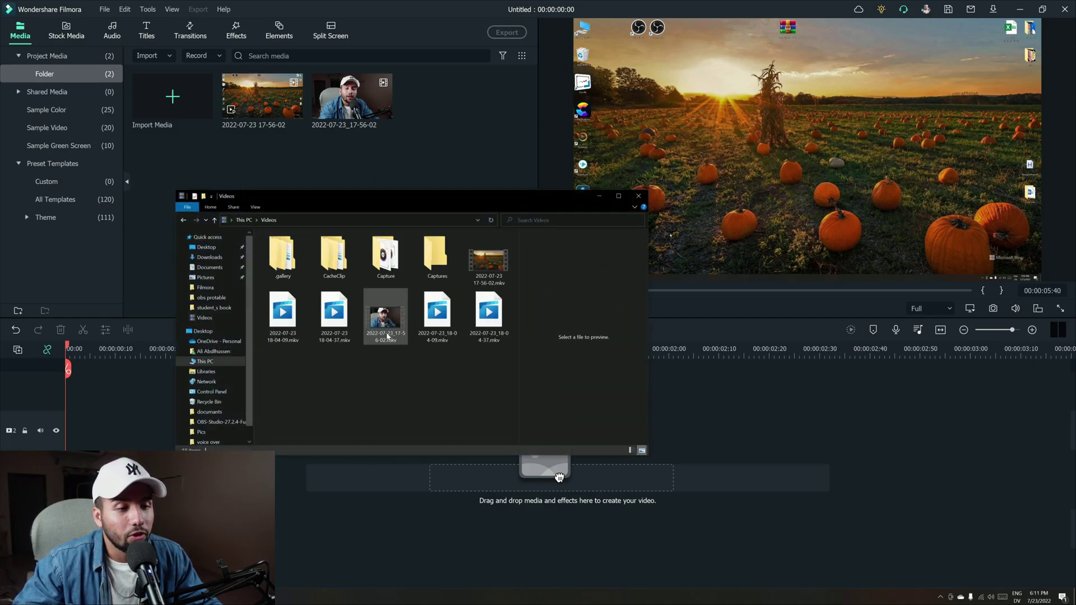
{"action": "left_click", "coordinate": [328, 332]}
{"action": "left_click", "coordinate": [491, 312]}
{"action": "left_click_drag", "start_coordinate": [320, 387], "coordinate": [335, 314]}
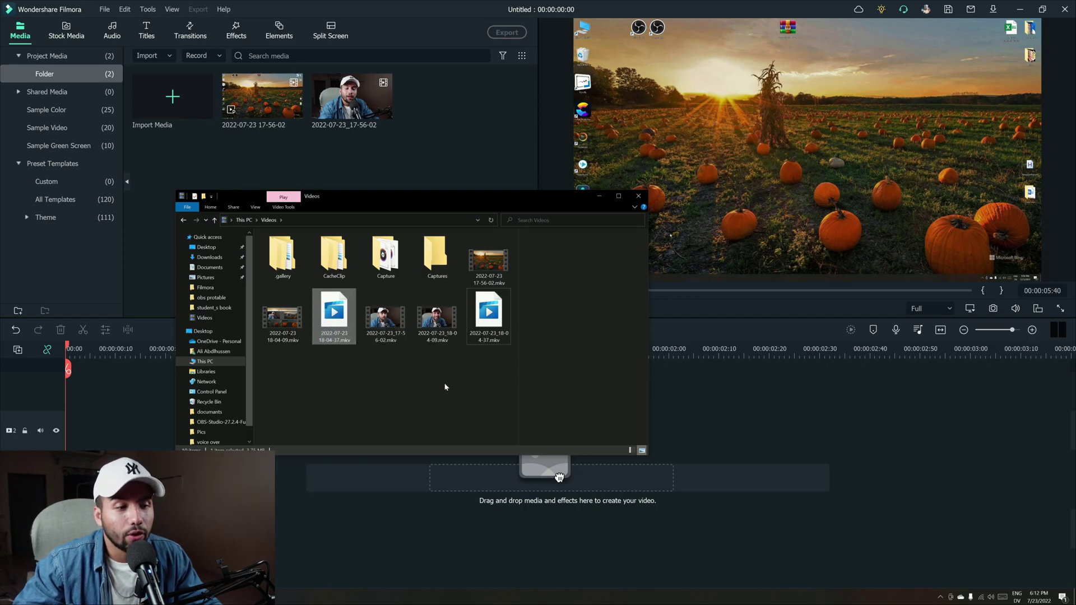
{"action": "left_click_drag", "start_coordinate": [504, 374], "coordinate": [480, 366]}
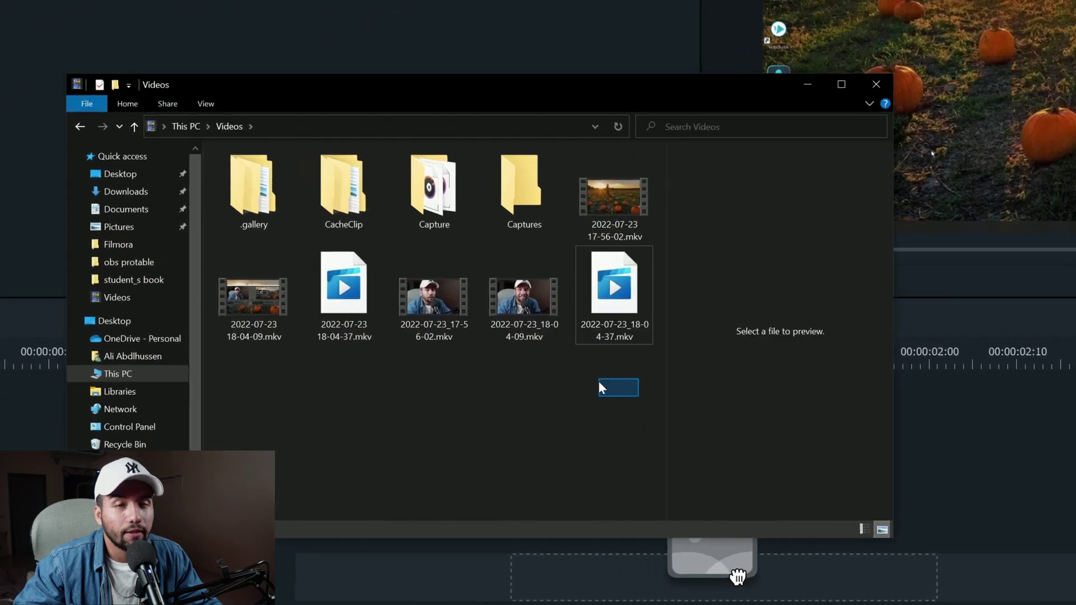
{"action": "left_click_drag", "start_coordinate": [598, 387], "coordinate": [599, 388]}
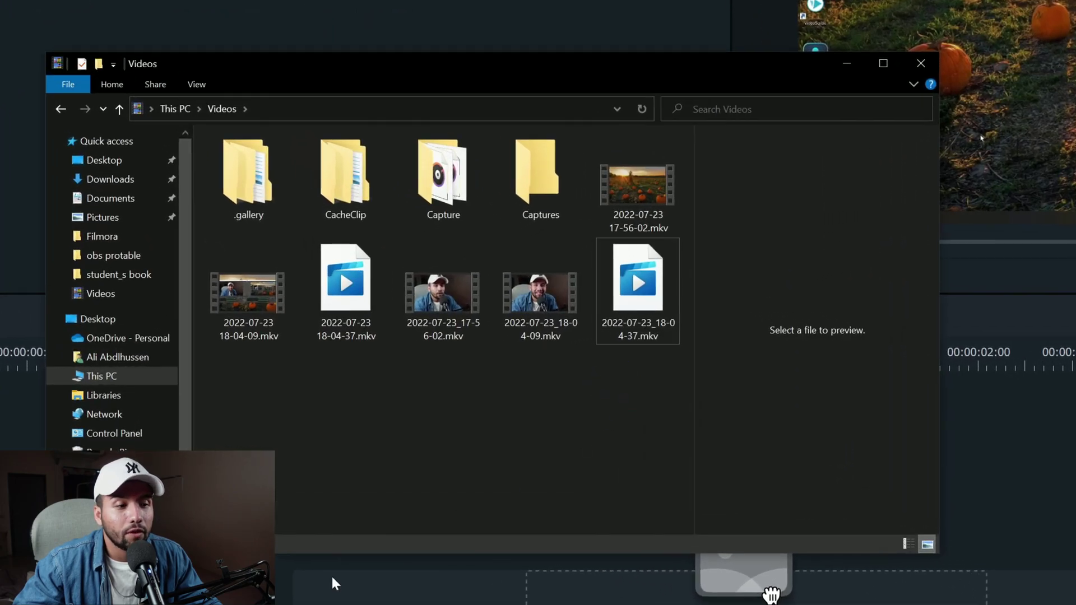
{"action": "left_click_drag", "start_coordinate": [456, 387], "coordinate": [426, 453]}
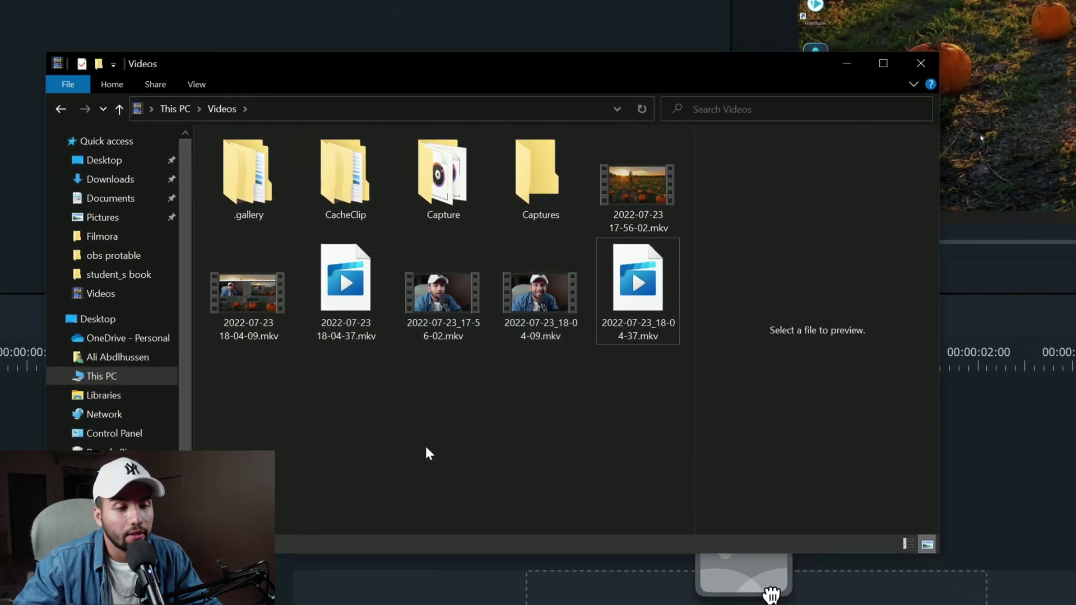
{"action": "left_click", "coordinate": [918, 62]}
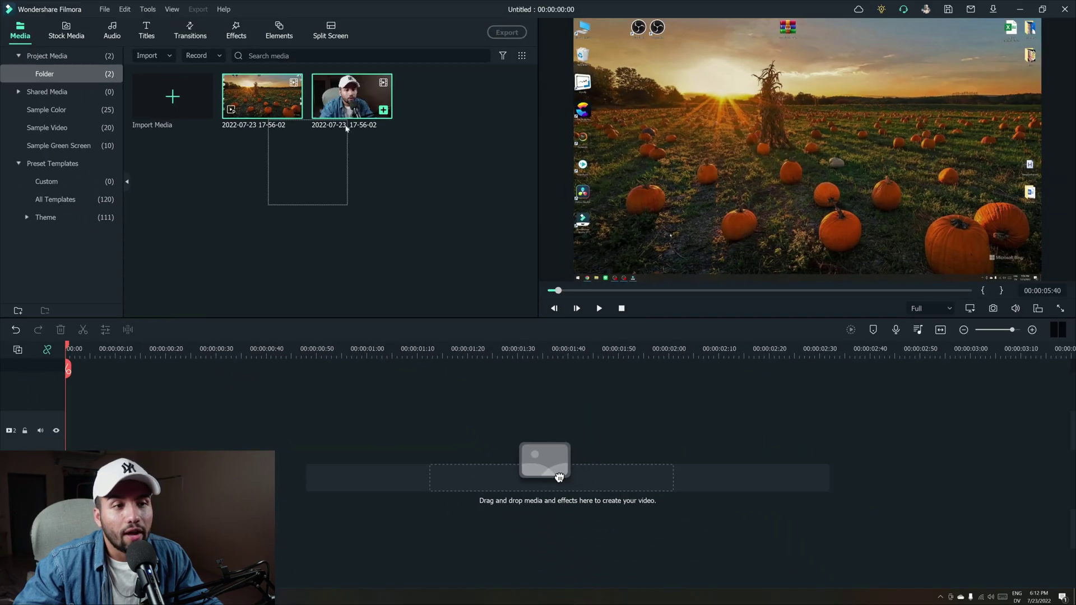
{"action": "left_click_drag", "start_coordinate": [346, 128], "coordinate": [339, 166]}
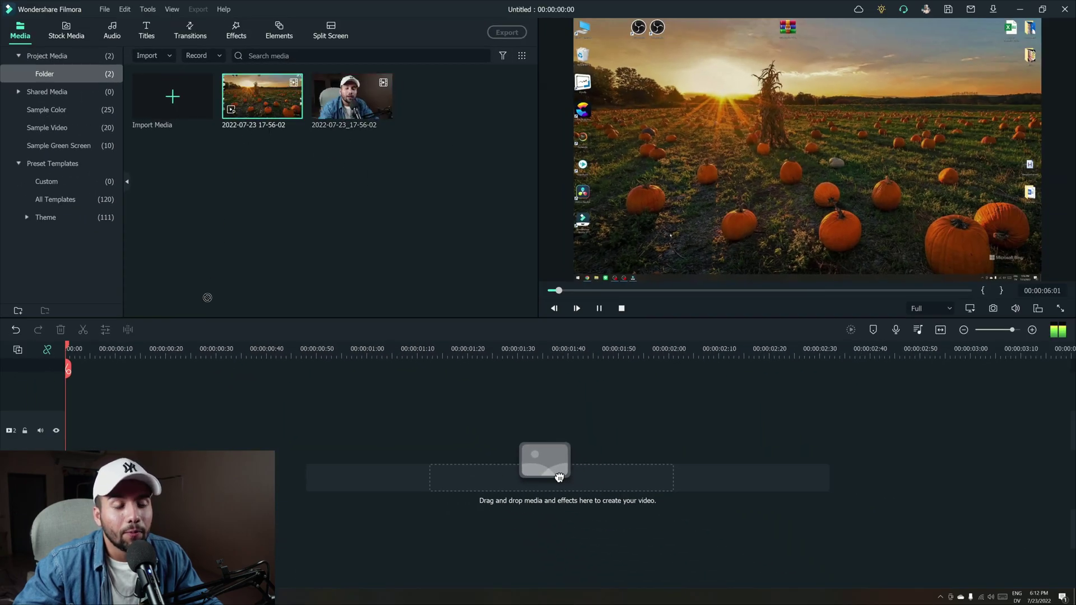
{"action": "left_click_drag", "start_coordinate": [559, 477], "coordinate": [66, 445]}
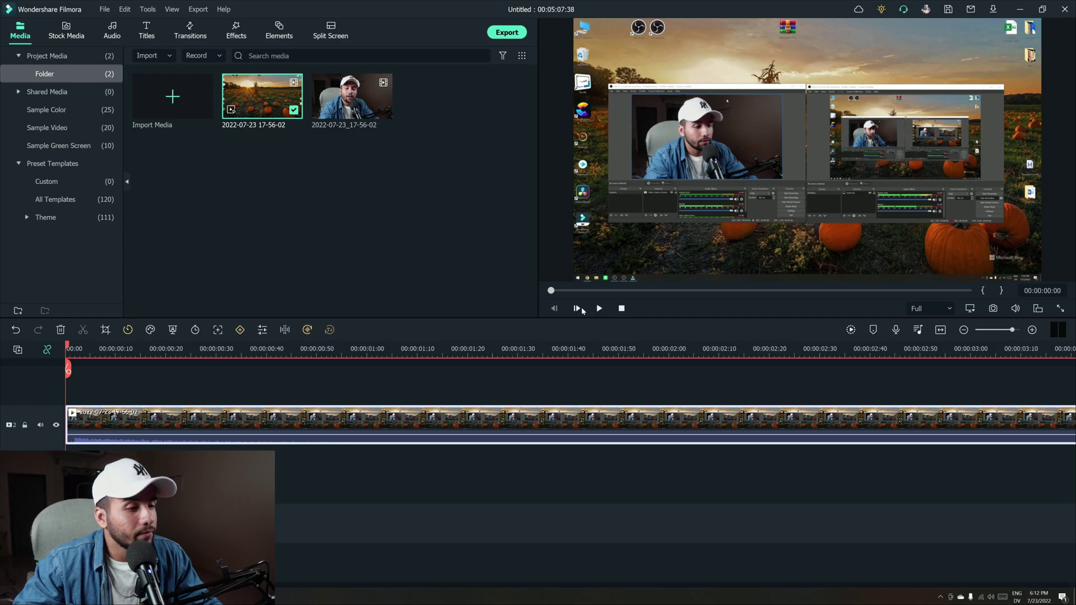
{"action": "left_click_drag", "start_coordinate": [357, 102], "coordinate": [190, 471]}
{"action": "left_click", "coordinate": [330, 375]}
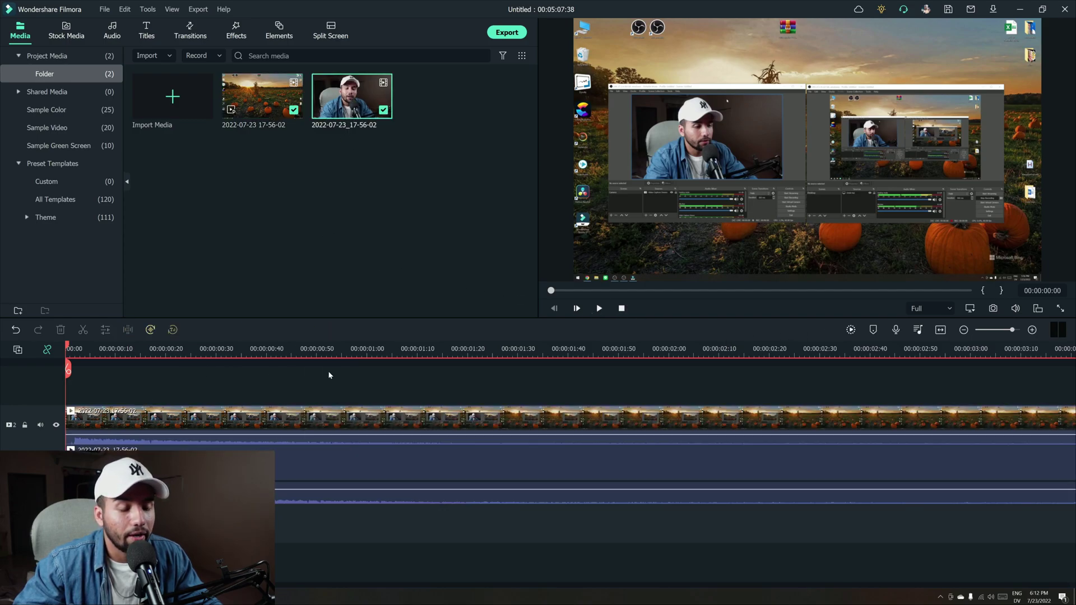
{"action": "left_click", "coordinate": [936, 331]}
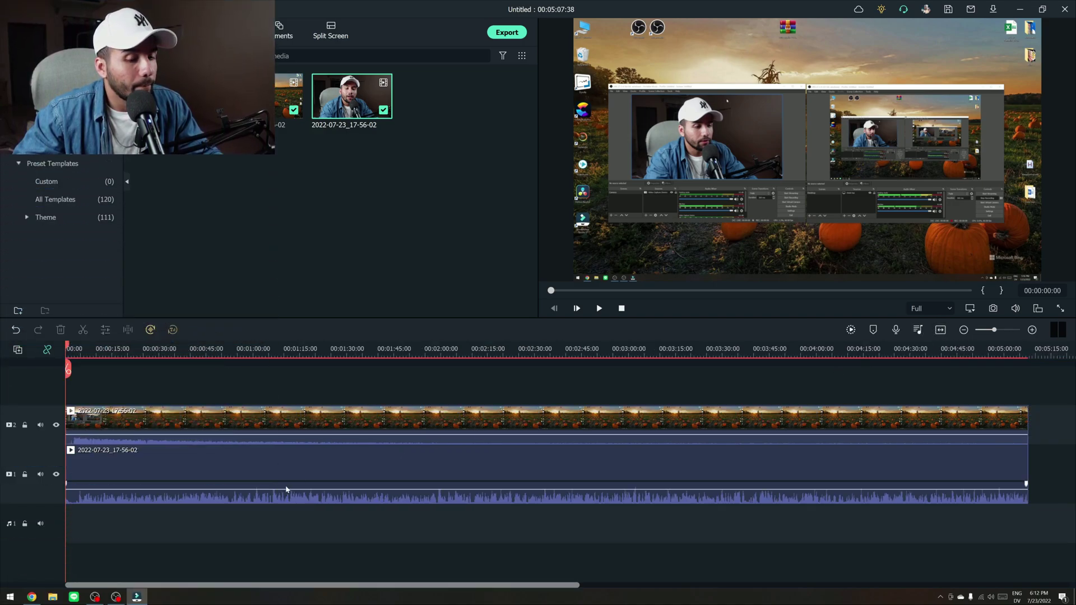